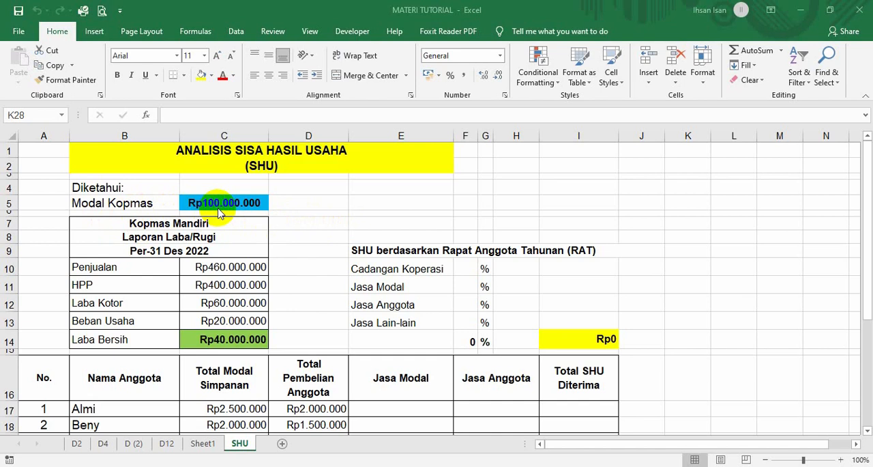
Enter the RAT percentages: 40 for Cadangan Koperasi, 20 for Jasa Modal, 25 for Jasa Anggota and 15 for Jasa Lain-lain.
scroll(220, 213, "down", 1)
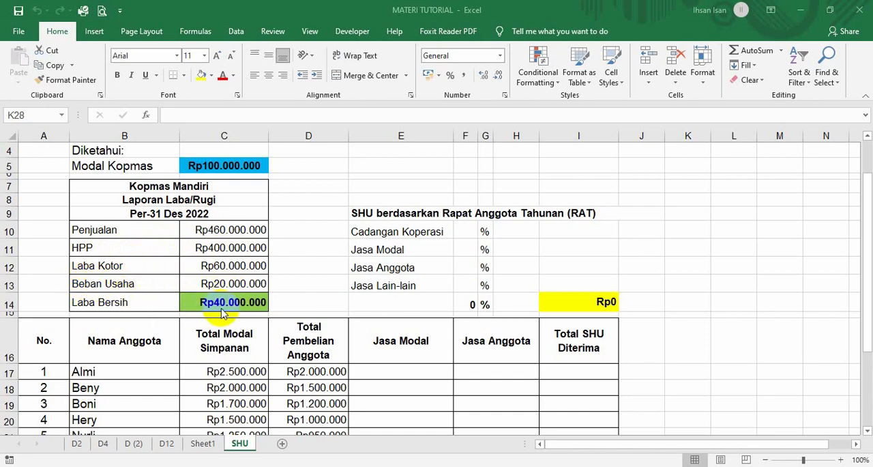
scroll(222, 312, "down", 1)
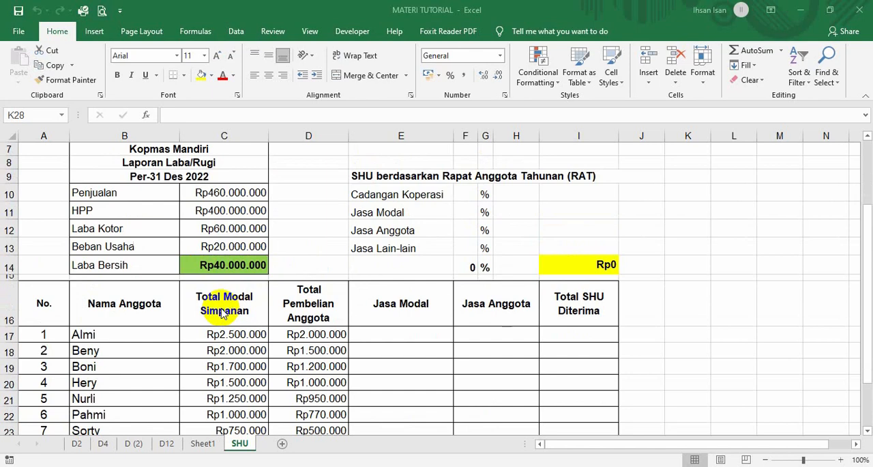
scroll(407, 265, "up", 1)
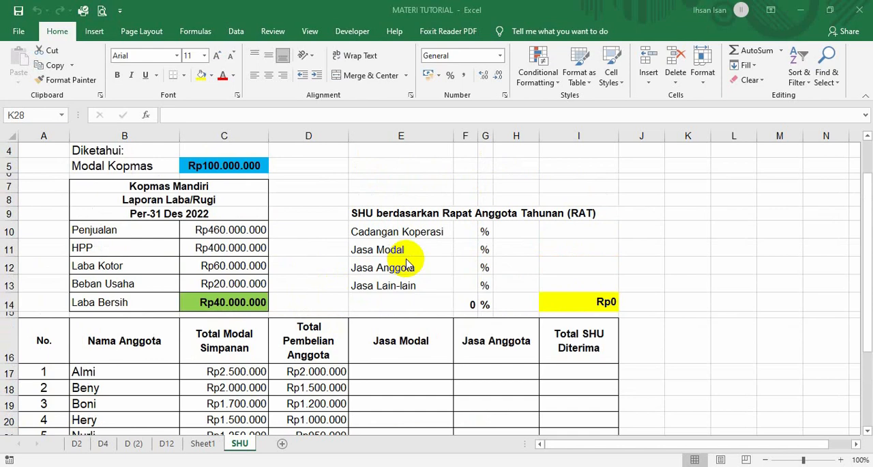
left_click(462, 236)
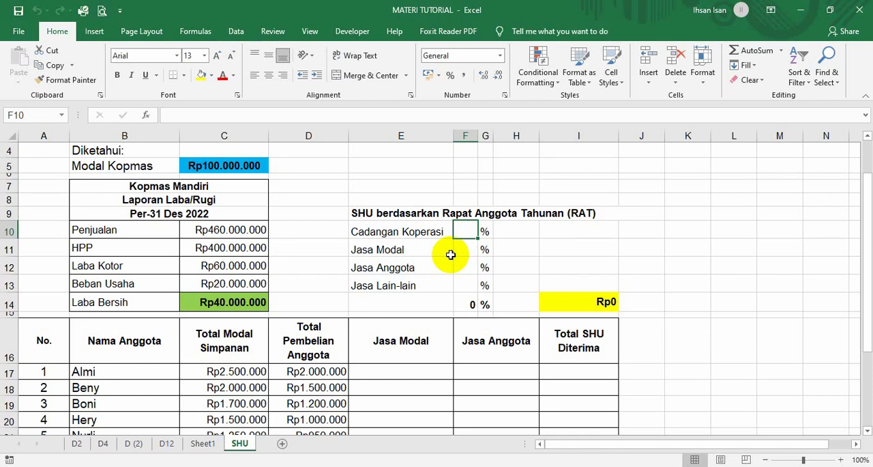
type("40")
key("Return")
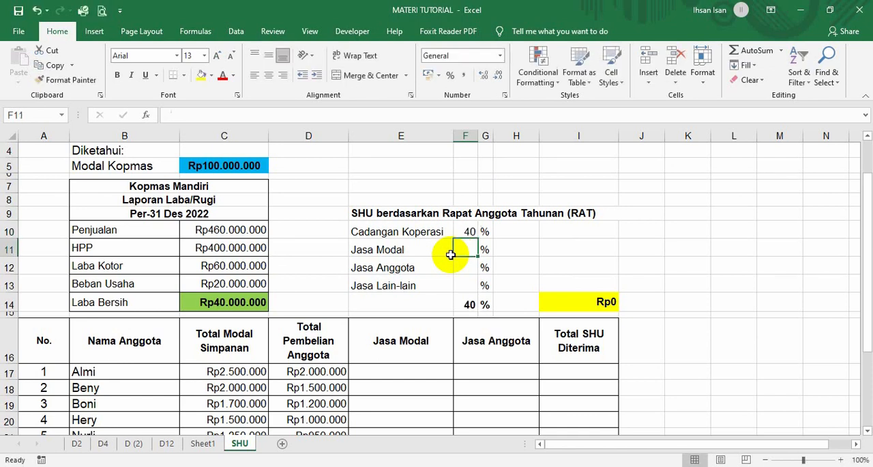
type("20")
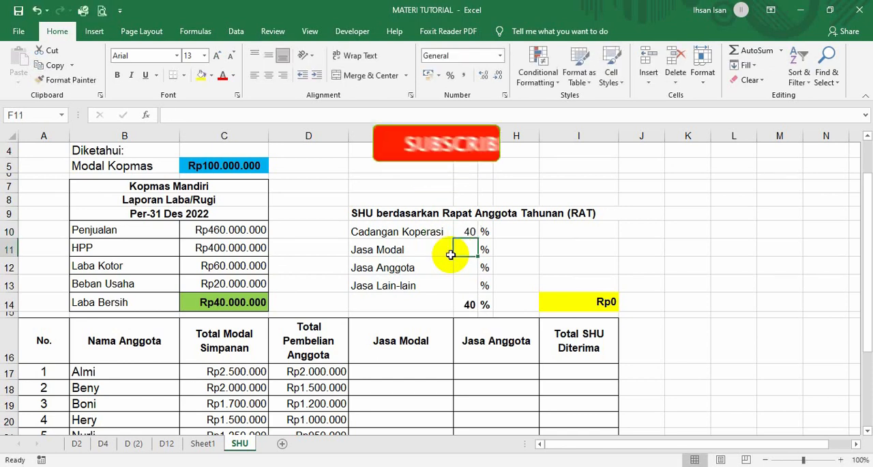
key("Return")
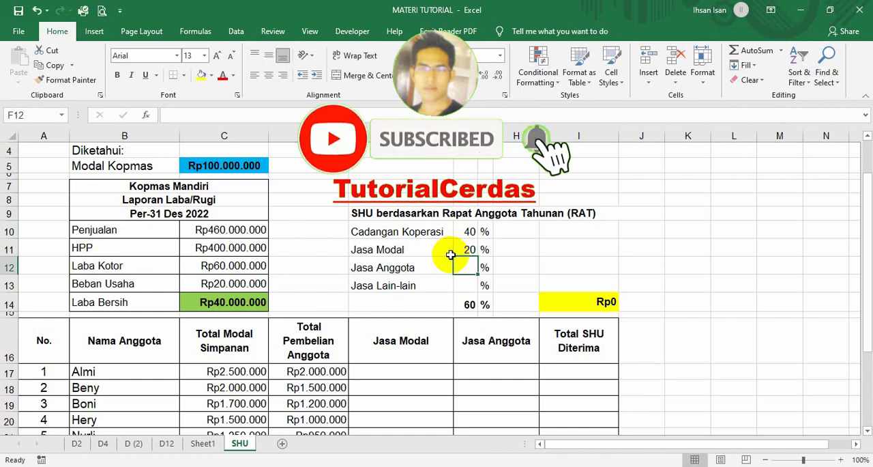
type("25")
key("Return")
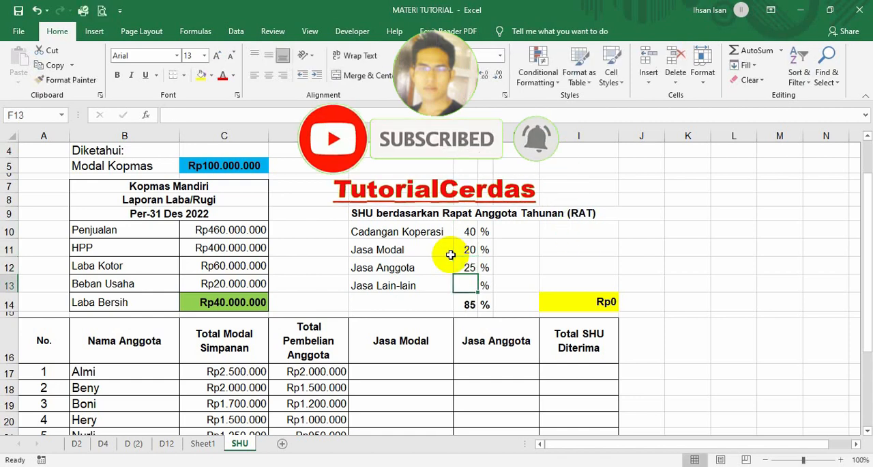
type("15")
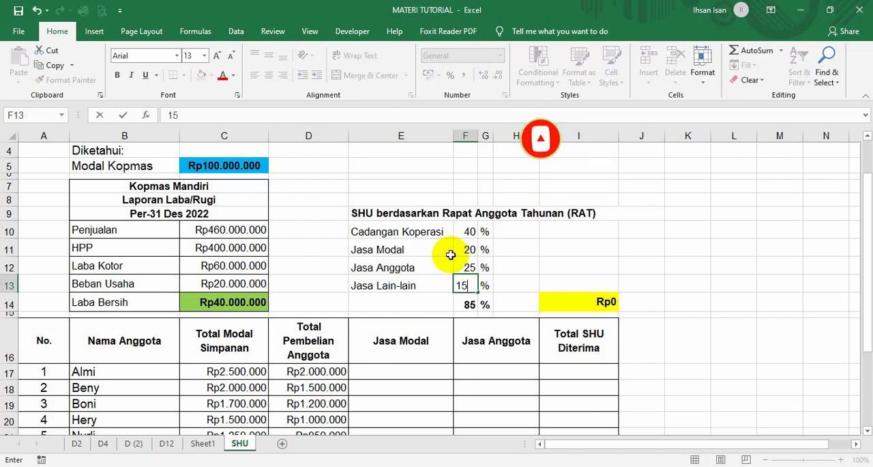
key("Return")
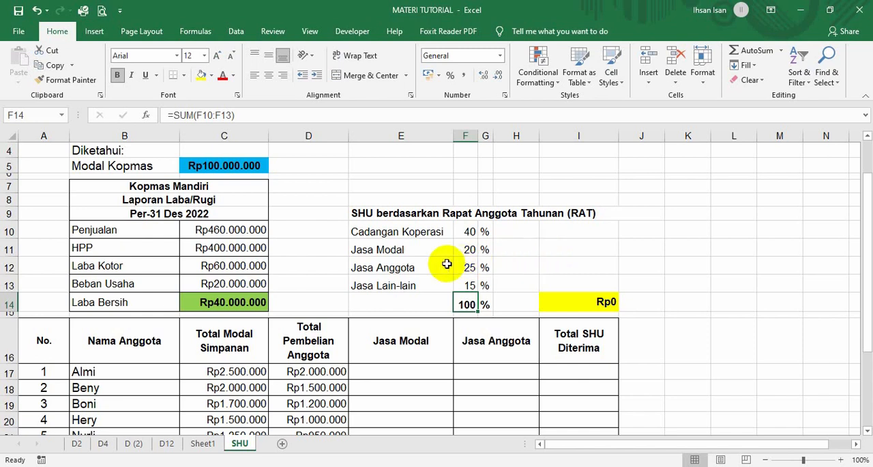
Calculate the Cadangan Koperasi amount in I10 with the formula =F10/100*C14.
left_click(558, 233)
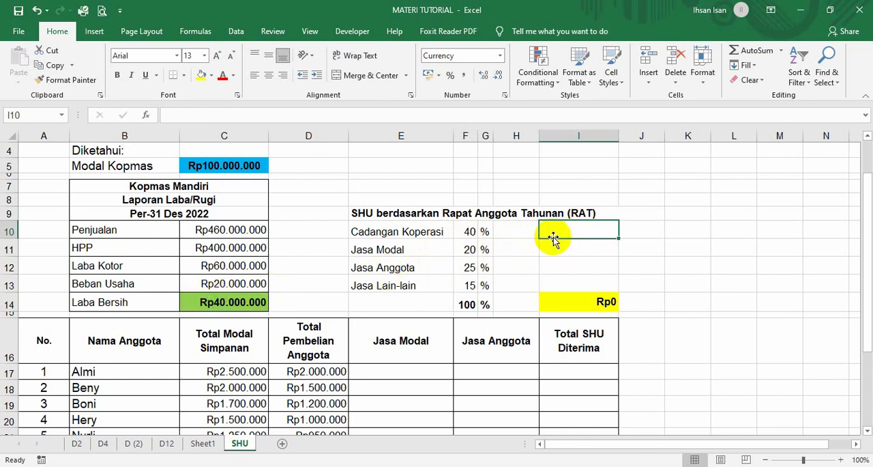
type("=")
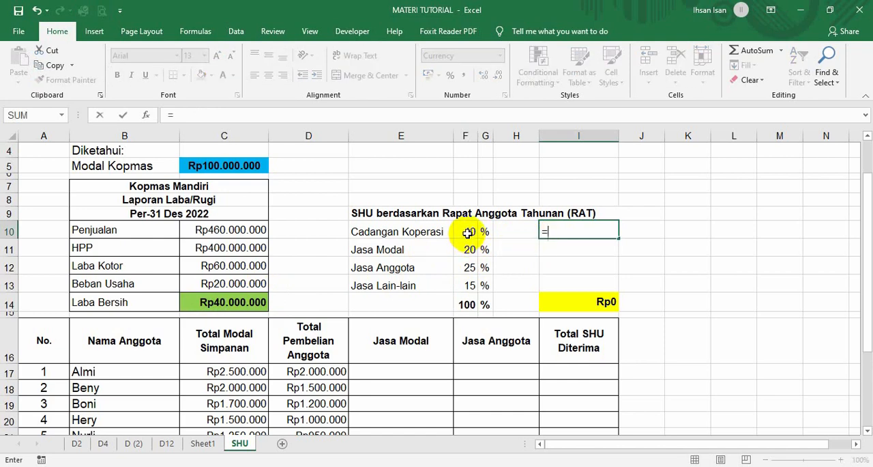
left_click(468, 232)
type("/100")
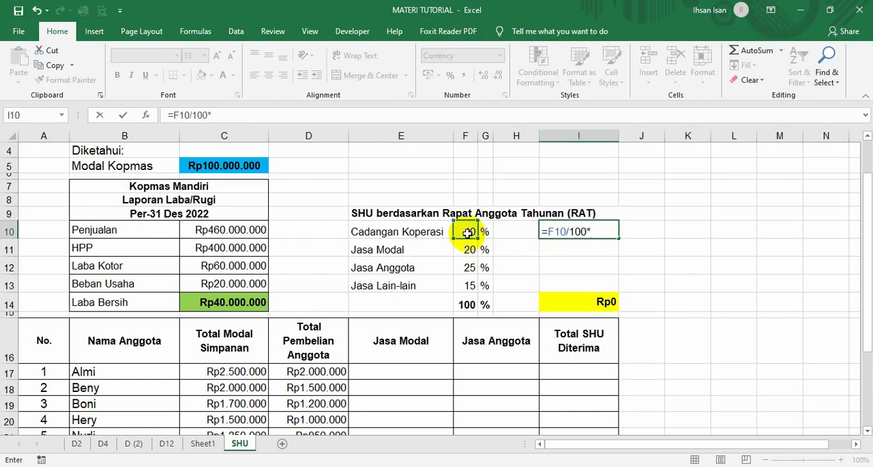
type("*")
left_click(253, 302)
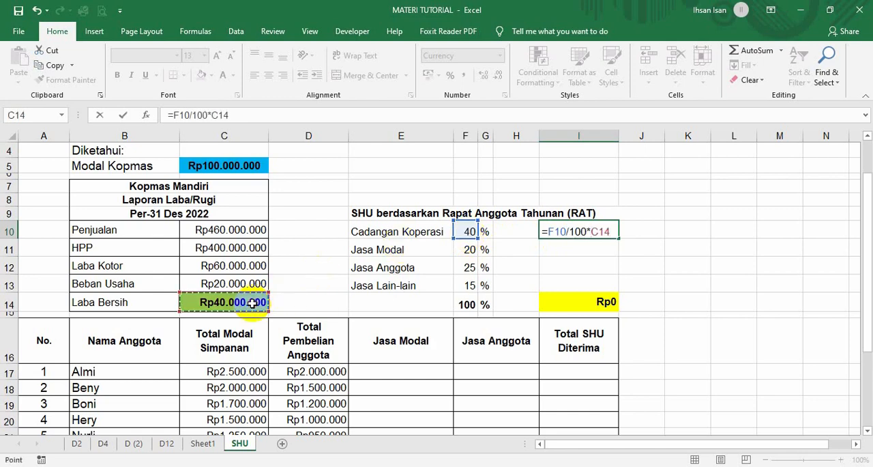
key("Return")
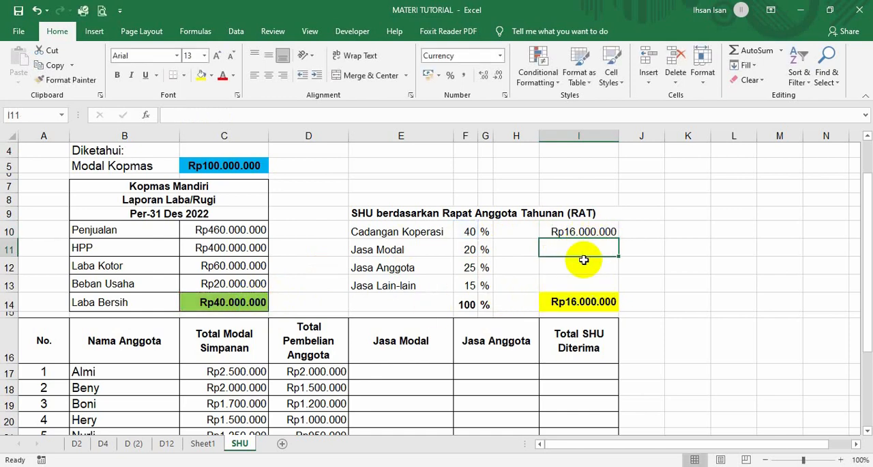
Calculate the Jasa Modal amount in I11 with the formula =F11/100*C14.
type("=")
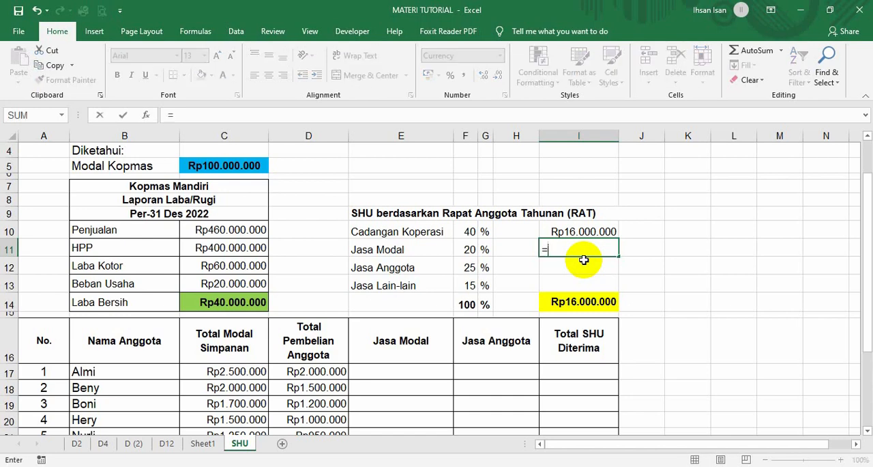
left_click(469, 250)
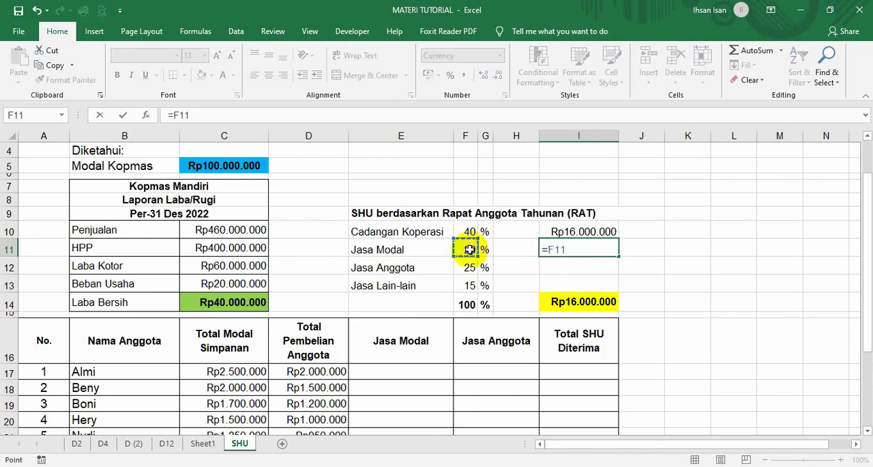
type("/100")
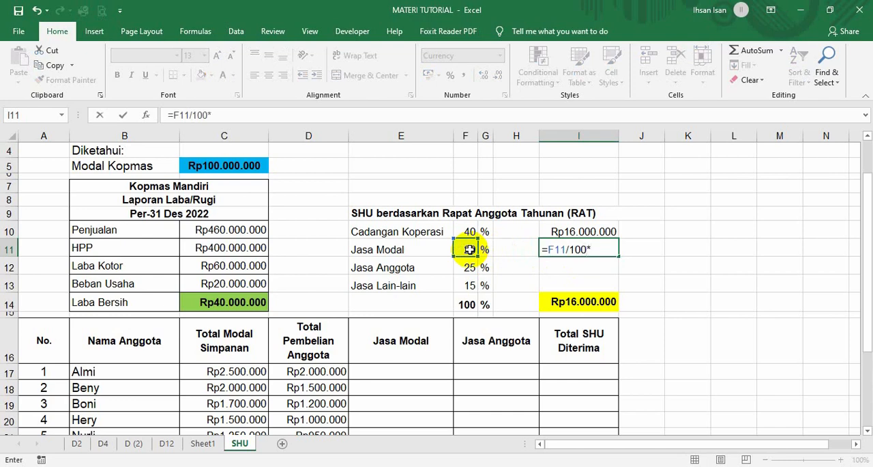
type("*")
left_click(246, 306)
key("Return")
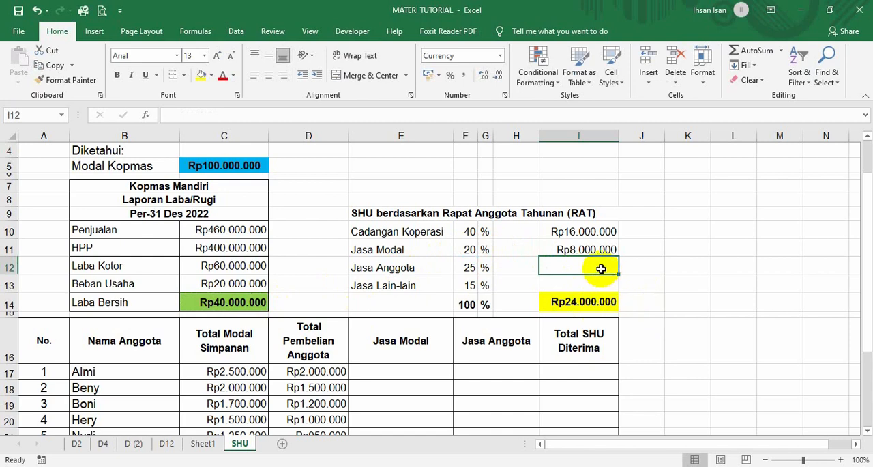
Make the Laba Bersih reference in the I11 formula absolute, as $C$14.
left_click(590, 249)
left_click(232, 114)
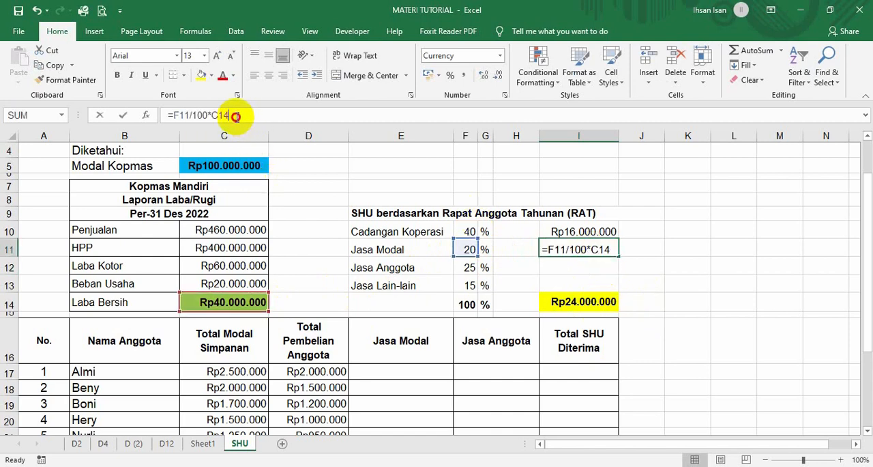
double_click(216, 116)
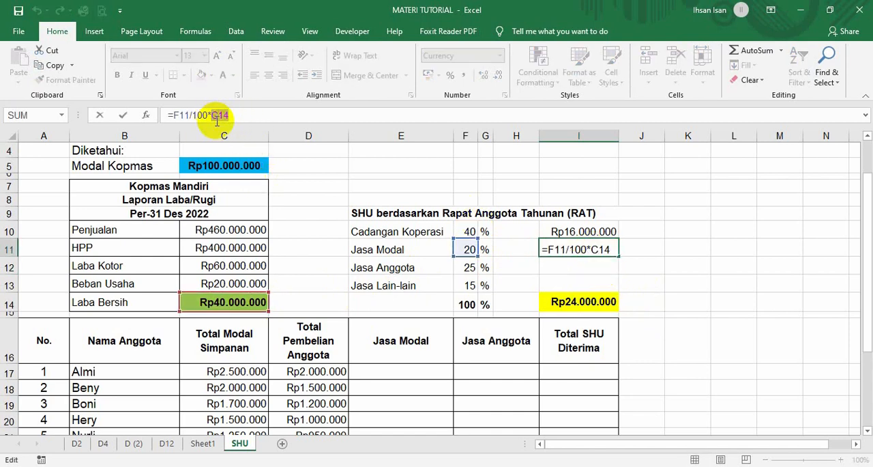
key("F4")
key("F4")
key("Return")
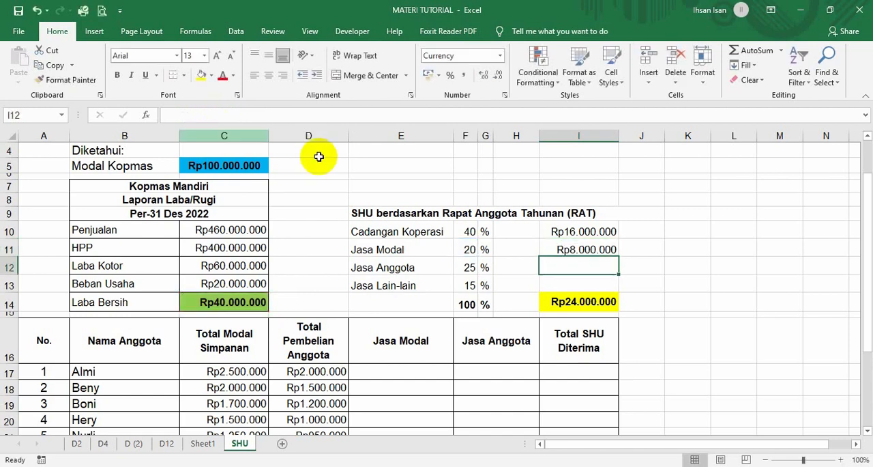
Fill the Jasa Modal formula from I11 down to the Jasa Anggota and Jasa Lain-lain amounts in I12:I13.
left_click(603, 251)
left_click_drag(618, 258, 607, 294)
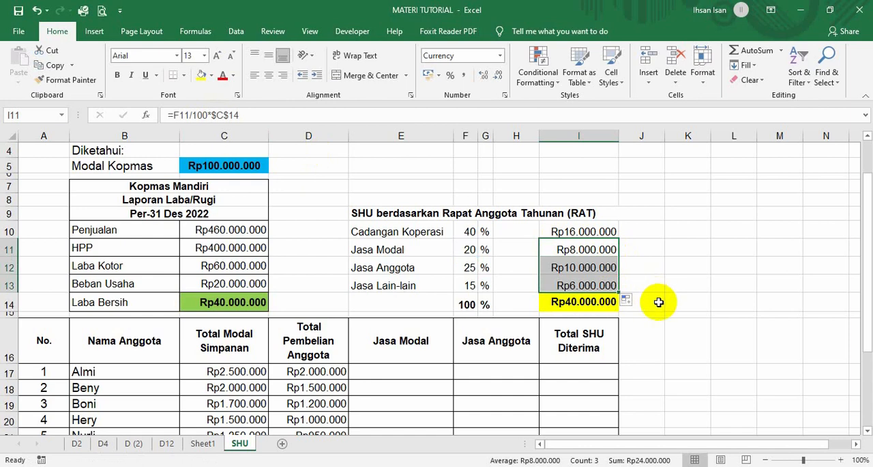
left_click(658, 302)
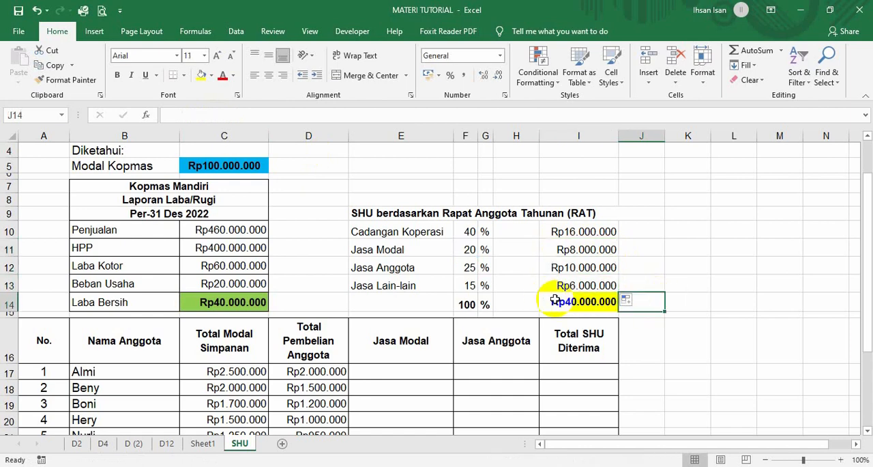
left_click(657, 332)
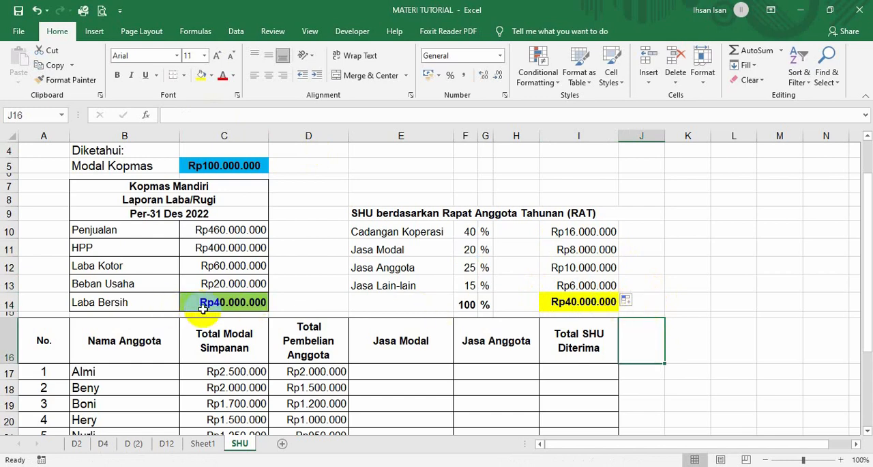
scroll(362, 310, "down", 2)
scroll(362, 311, "up", 1)
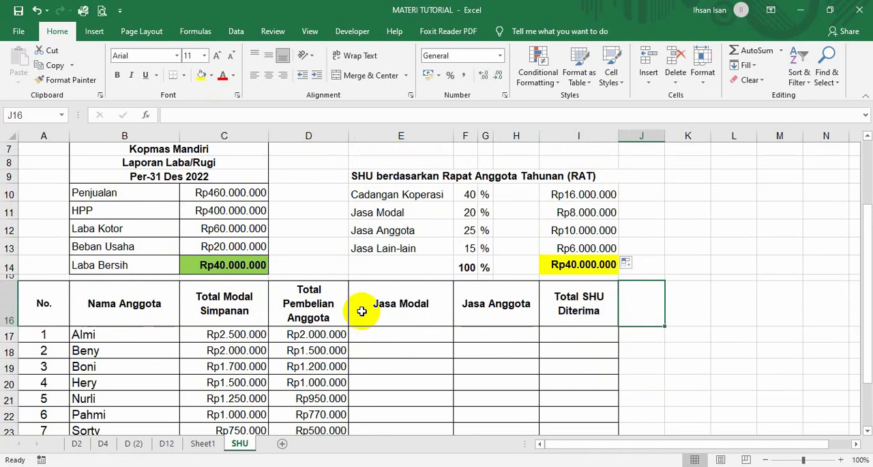
scroll(362, 311, "down", 1)
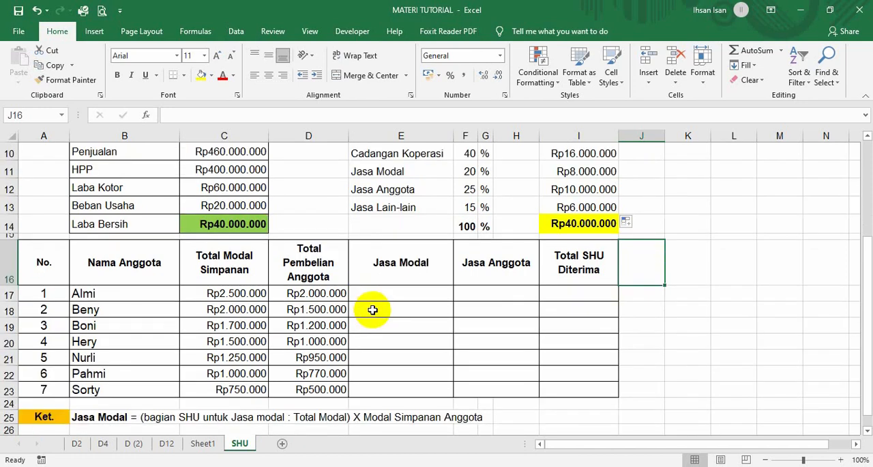
scroll(373, 311, "up", 1)
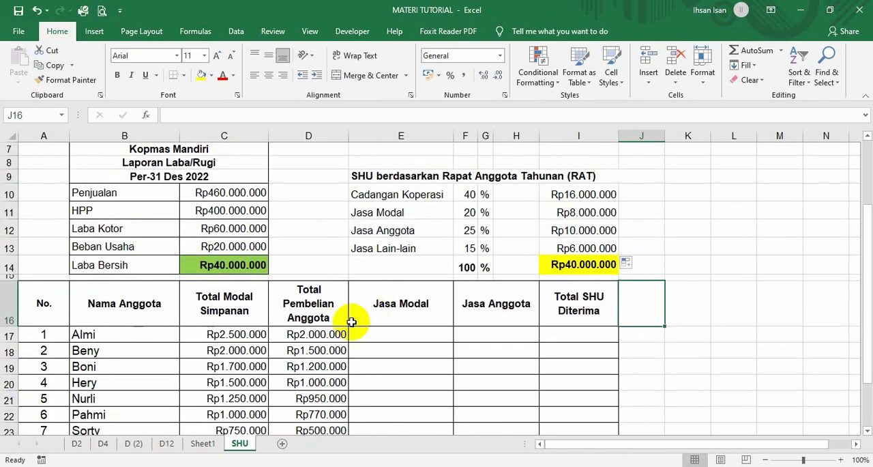
scroll(343, 333, "down", 1)
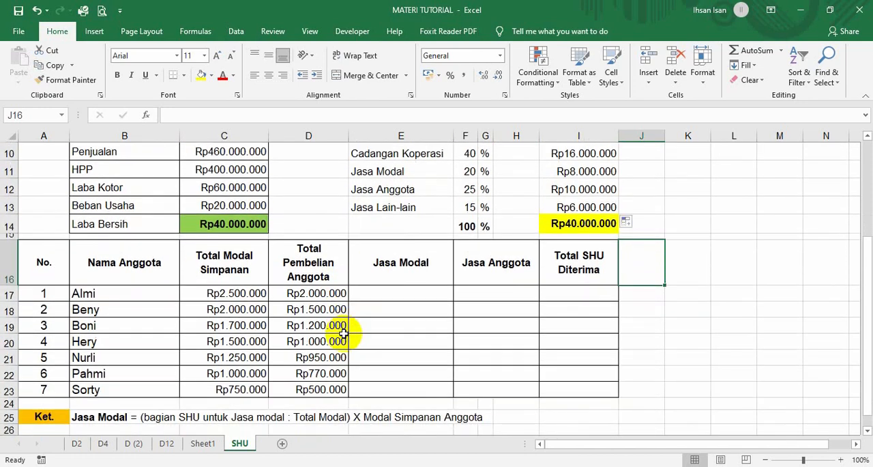
left_click(672, 338)
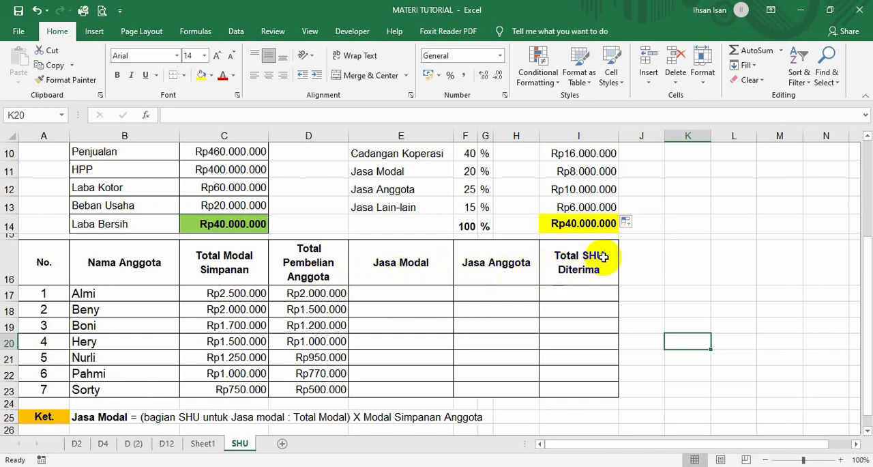
Calculate the first member's Jasa Modal in E17 with the formula =I11/C5*C17.
left_click(393, 294)
scroll(393, 314, "down", 1)
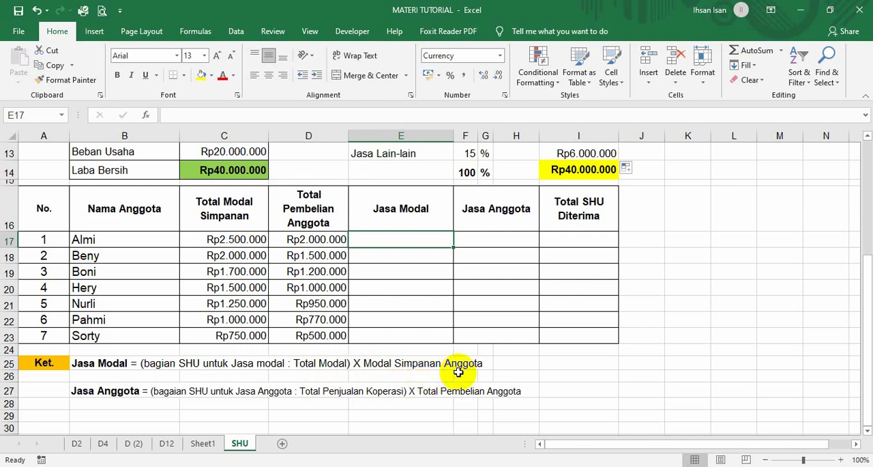
type("=")
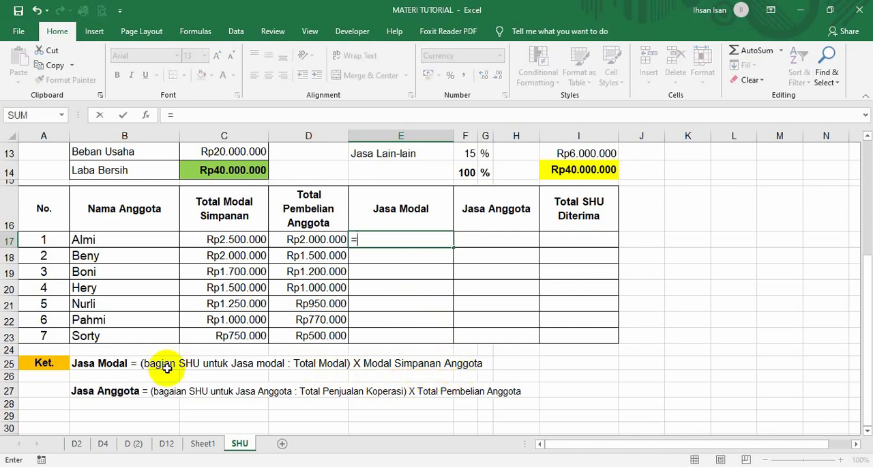
scroll(312, 352, "up", 2)
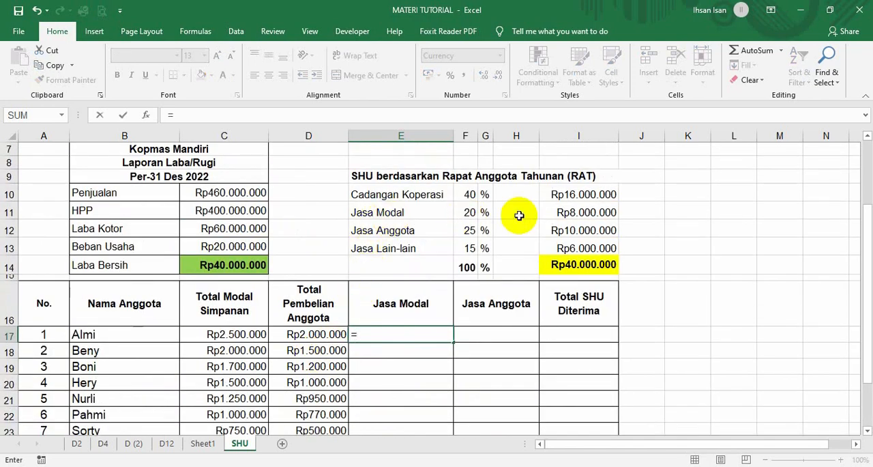
left_click(563, 212)
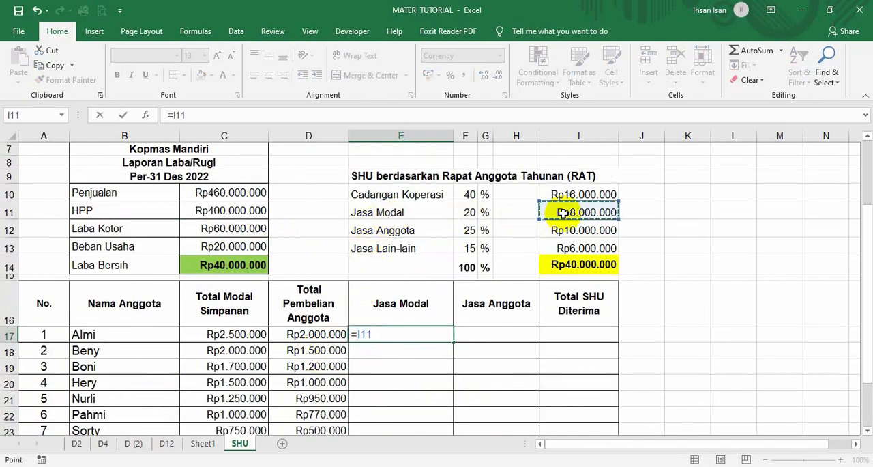
type("/")
scroll(423, 310, "down", 2)
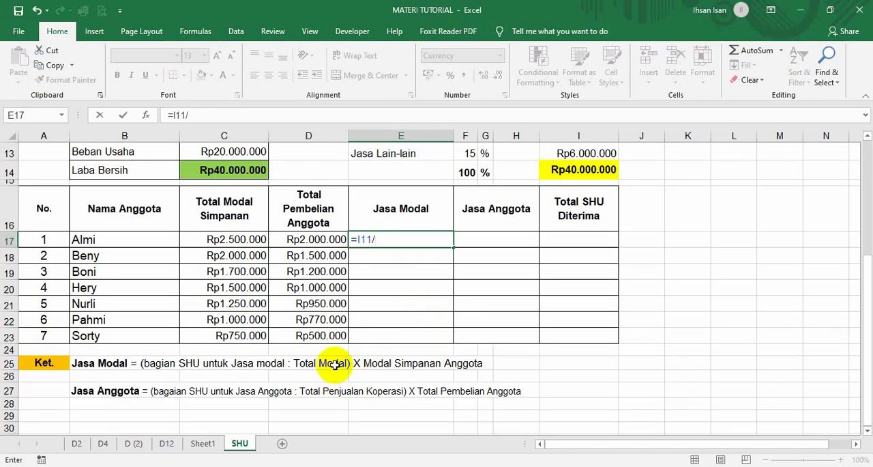
scroll(329, 368, "up", 4)
left_click(225, 204)
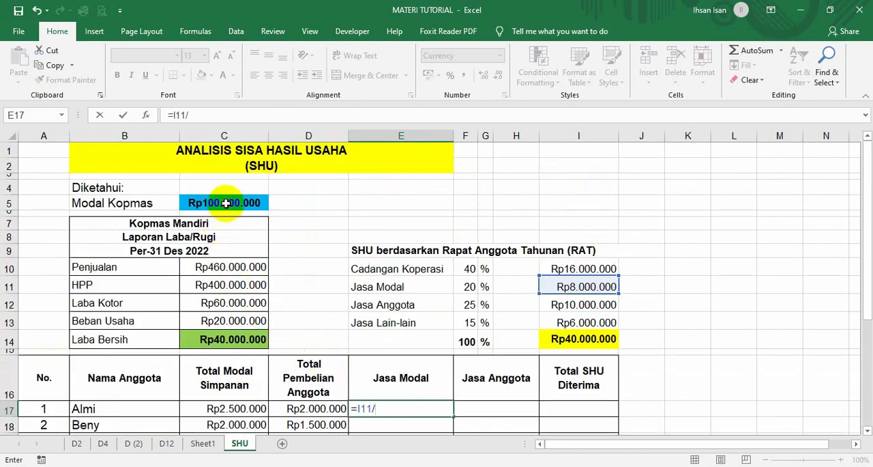
type("*")
scroll(381, 333, "down", 3)
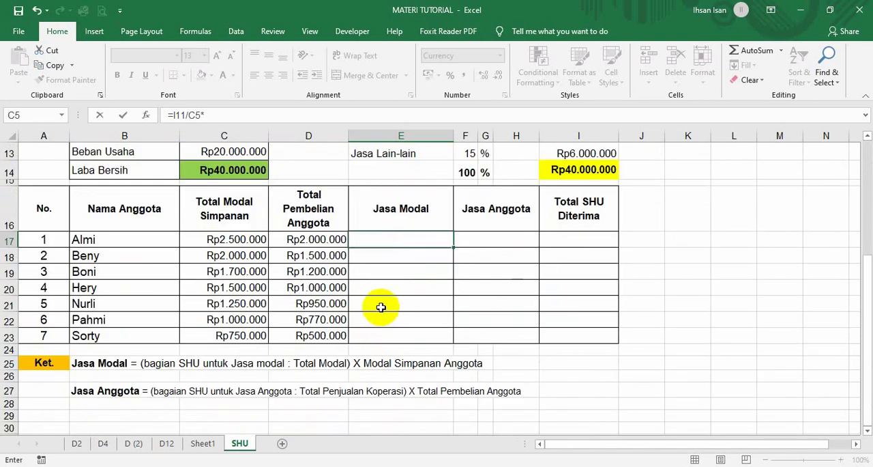
scroll(382, 307, "up", 1)
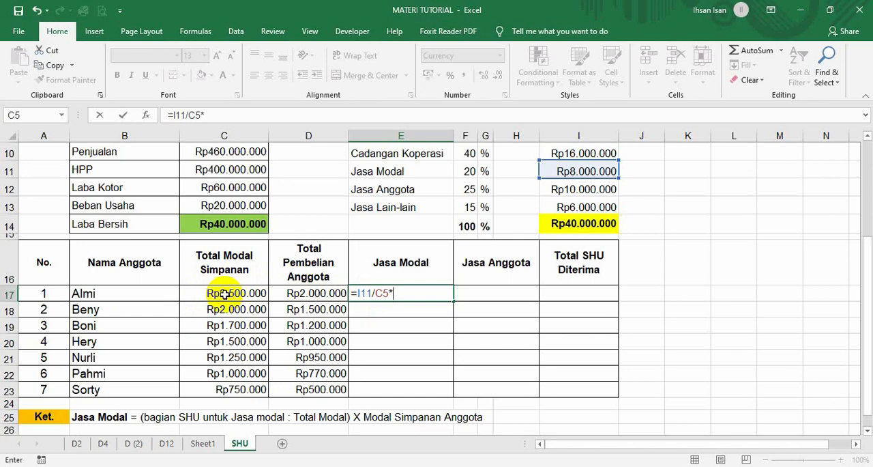
left_click(225, 292)
key("Return")
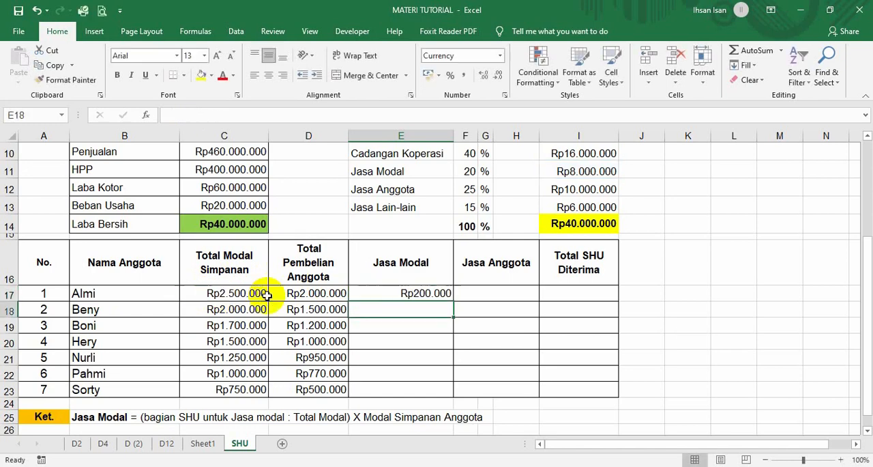
Calculate the first member's Jasa Anggota in F17 with the formula =I12/C10*D17.
left_click(389, 294)
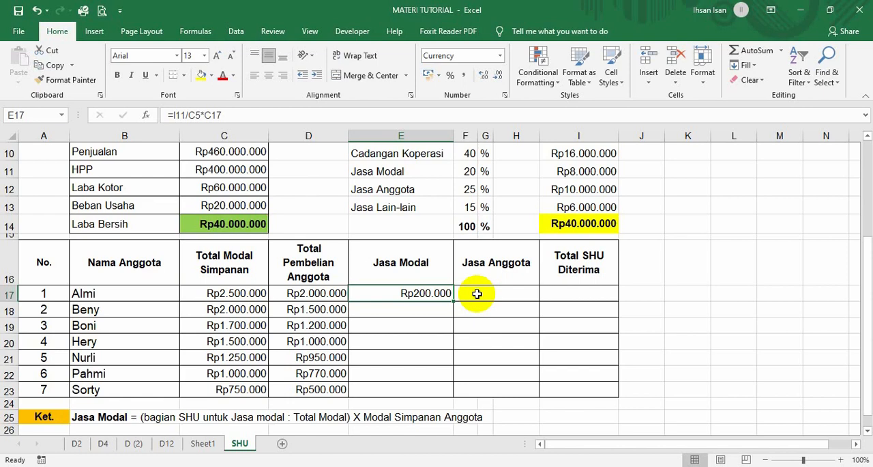
scroll(477, 293, "down", 1)
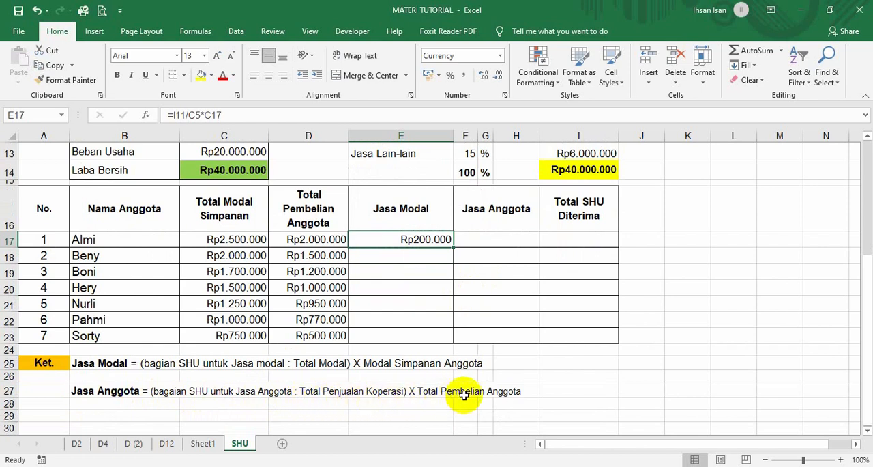
key("Right")
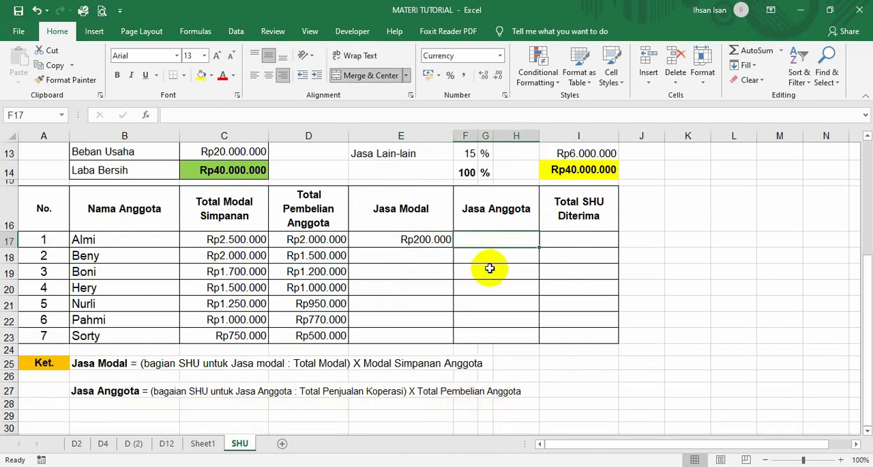
type("=")
scroll(300, 380, "up", 3)
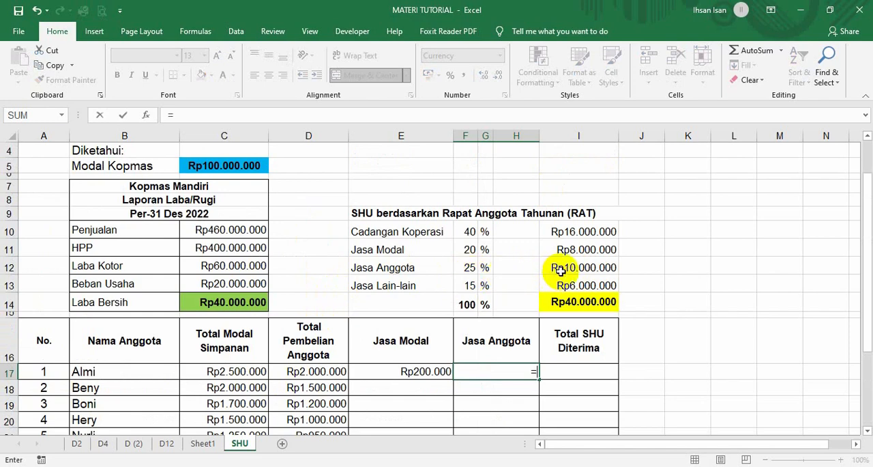
left_click(561, 268)
type("/")
scroll(399, 309, "down", 3)
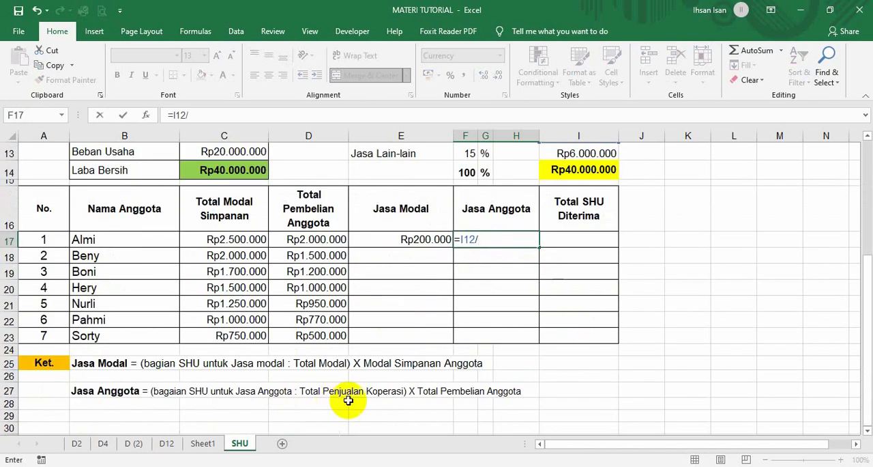
scroll(332, 399, "up", 2)
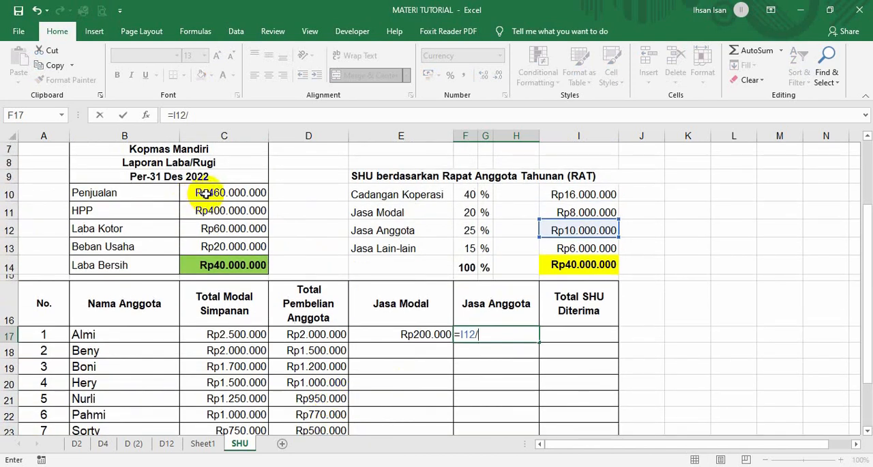
left_click(205, 194)
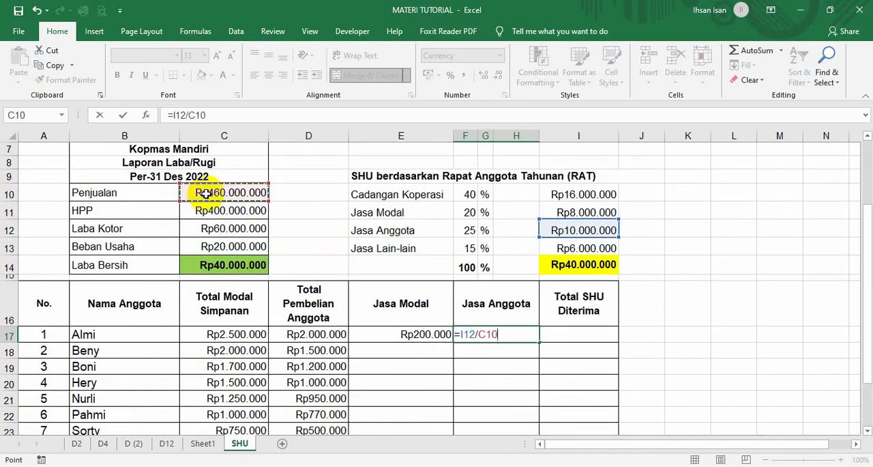
type("*")
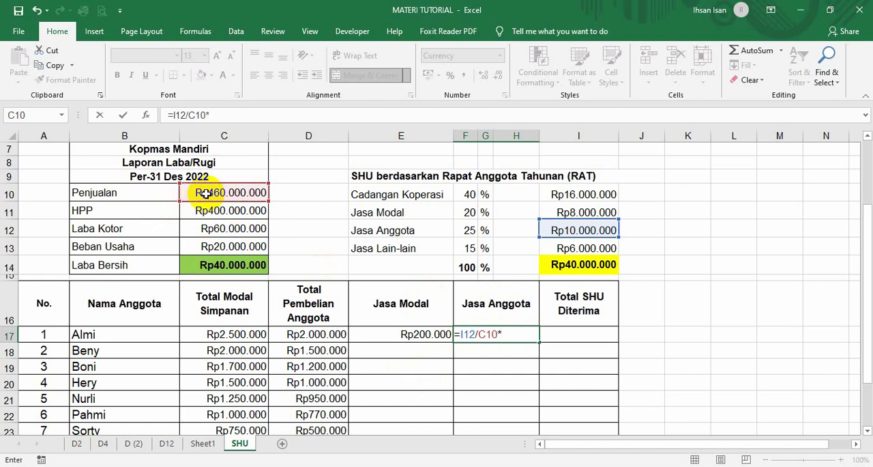
left_click(310, 335)
key("Return")
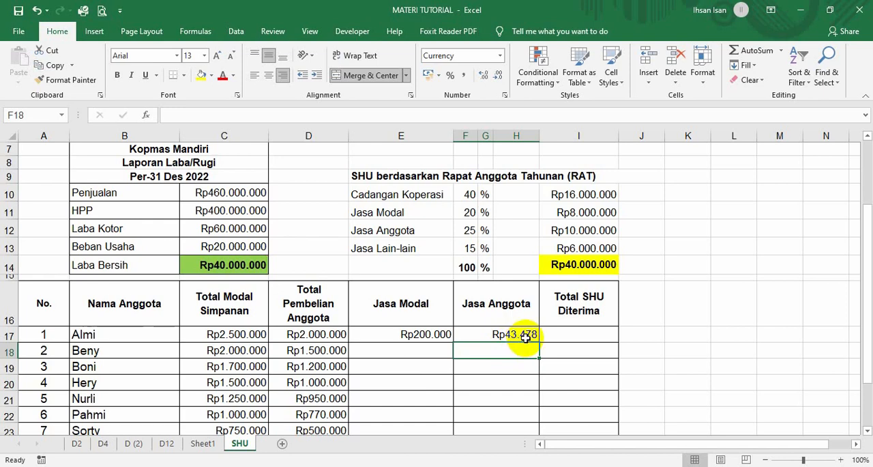
Calculate the first member's Total SHU Diterima in I17 with the formula =E17+F17.
scroll(519, 334, "down", 2)
left_click(558, 241)
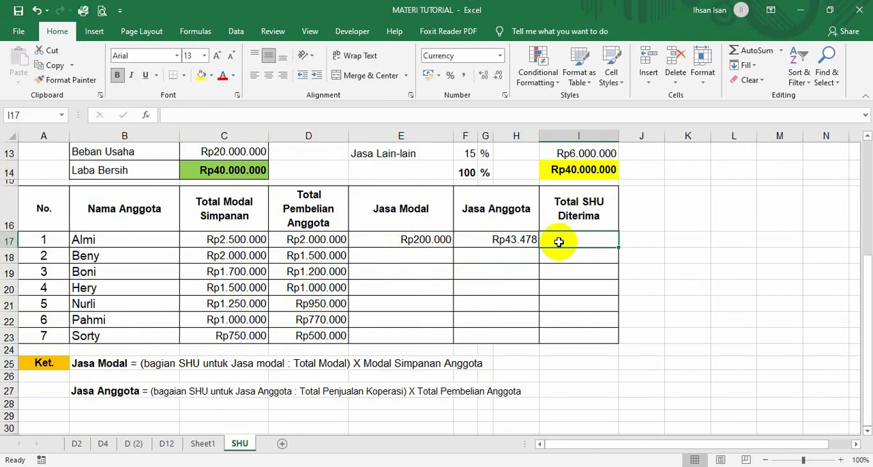
type("=")
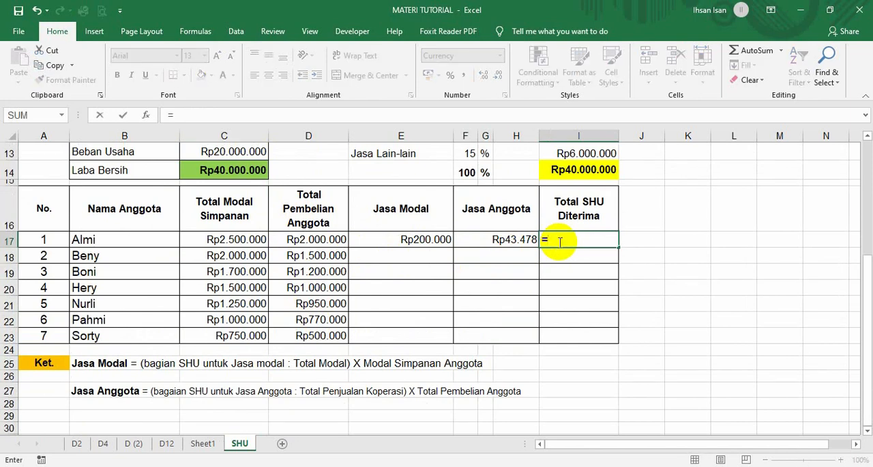
left_click(406, 240)
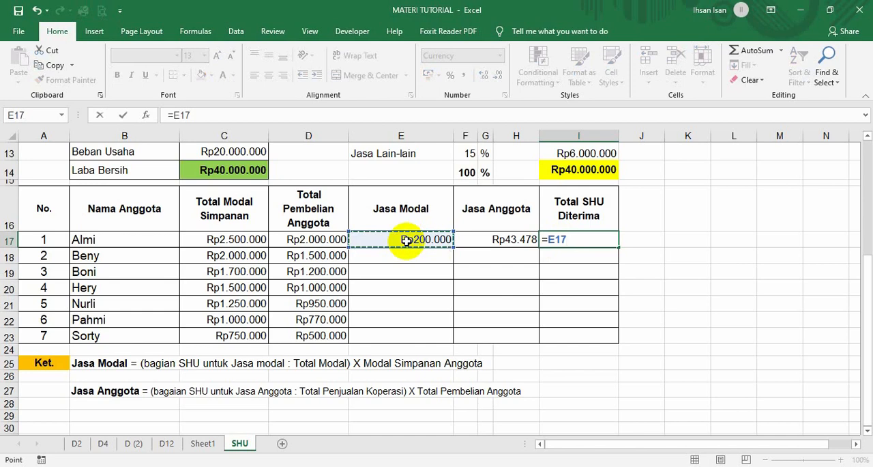
type("+")
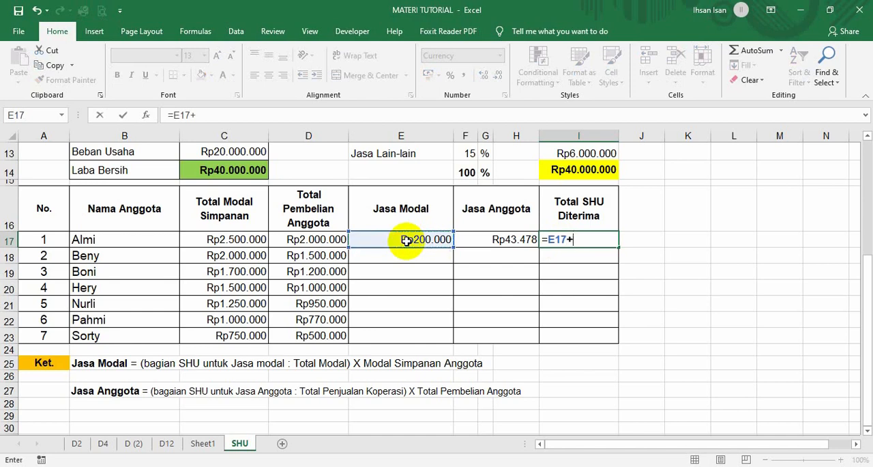
left_click(494, 243)
key("Return")
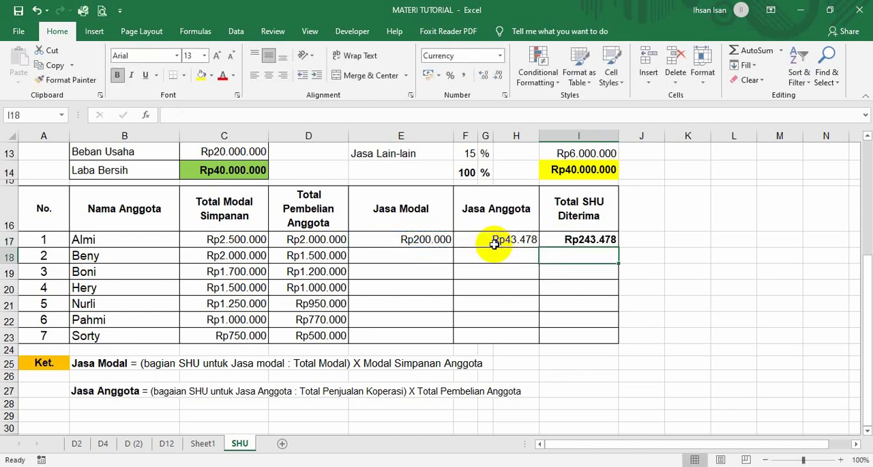
left_click(597, 241)
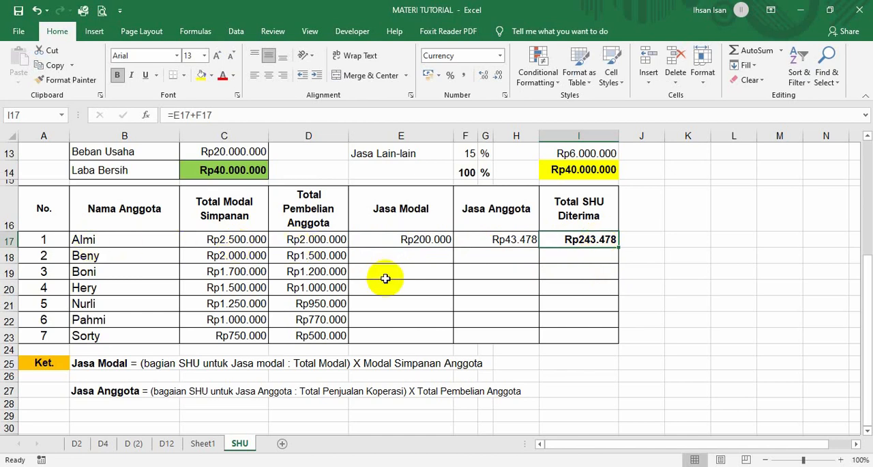
Calculate the second member's Jasa Modal in E18 with the formula =I11/C5*C18.
scroll(423, 287, "up", 1)
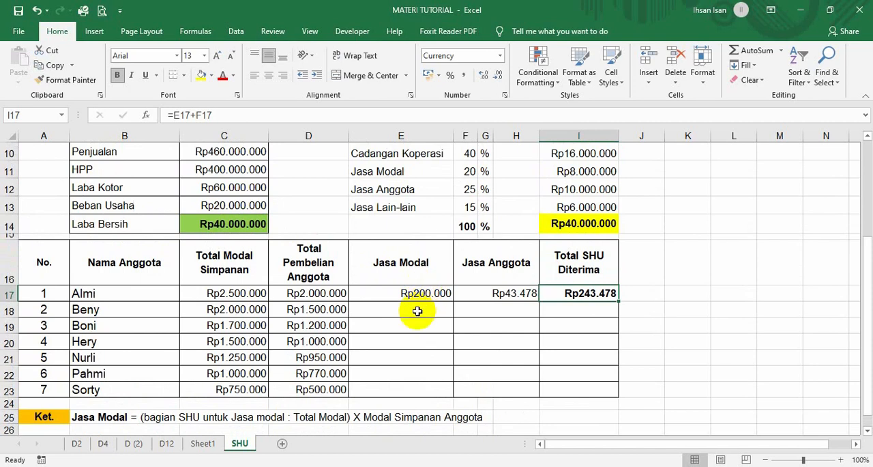
left_click(417, 311)
type("=")
scroll(418, 310, "down", 1)
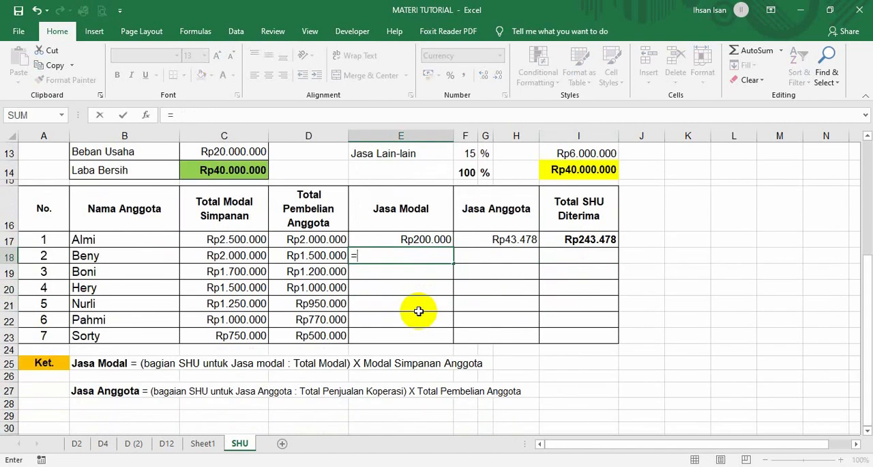
scroll(419, 310, "up", 1)
scroll(420, 311, "down", 1)
scroll(418, 311, "up", 2)
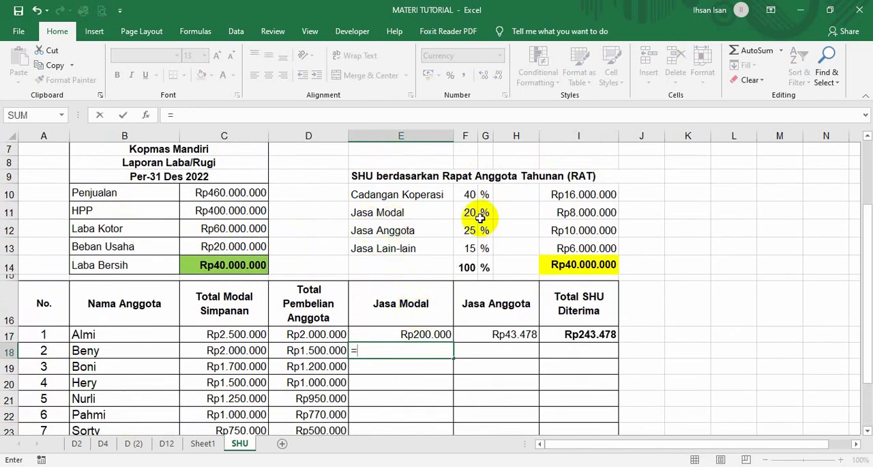
left_click(570, 214)
type("/")
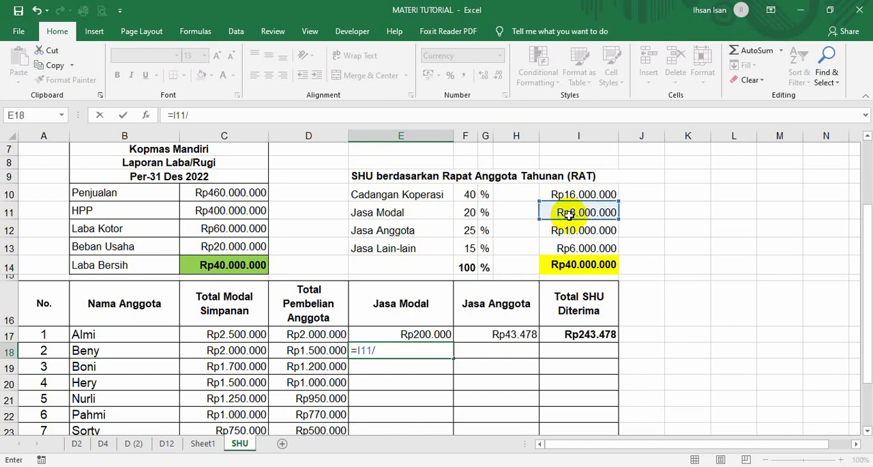
scroll(402, 333, "down", 1)
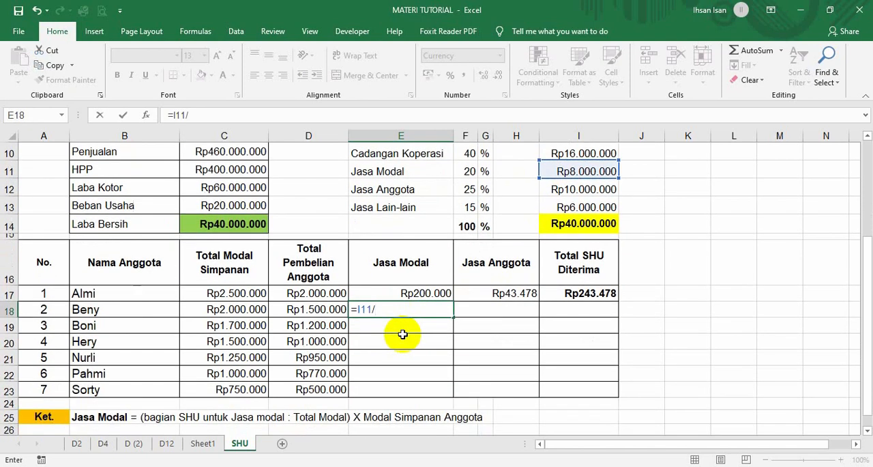
scroll(402, 333, "up", 2)
left_click(221, 168)
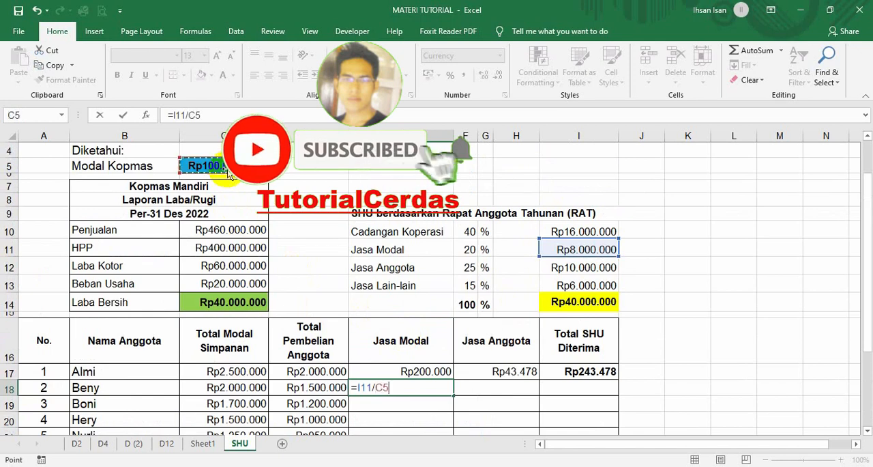
scroll(404, 354, "down", 1)
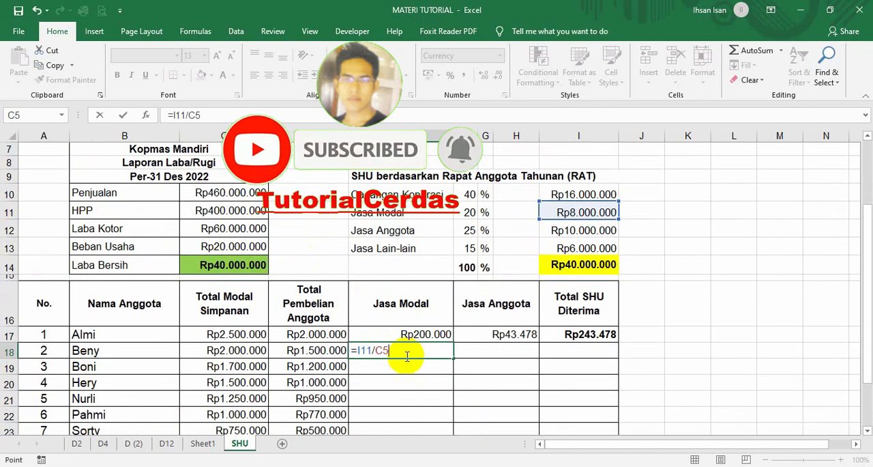
type("*")
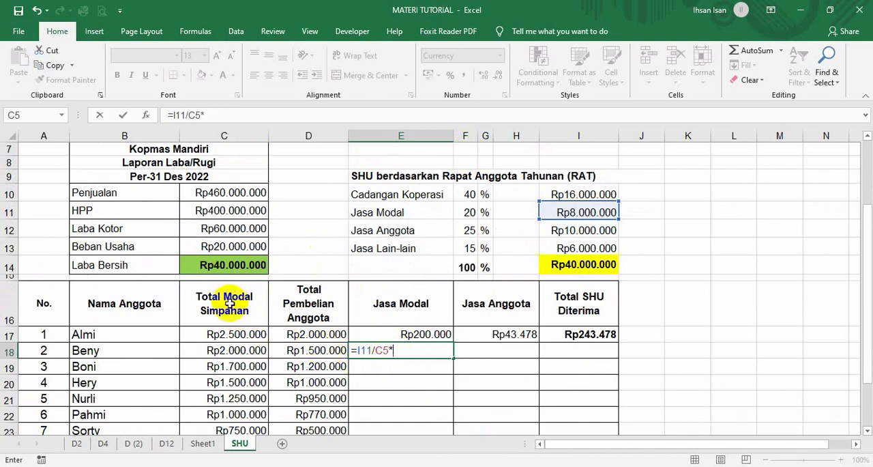
left_click(208, 351)
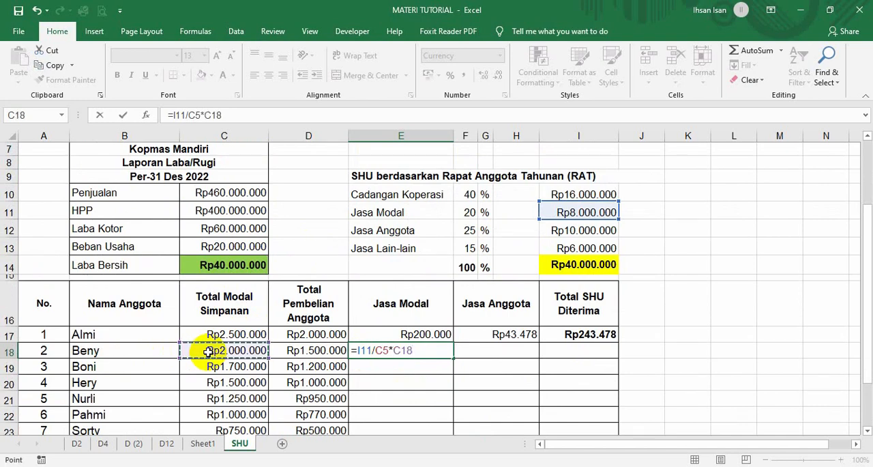
key("Return")
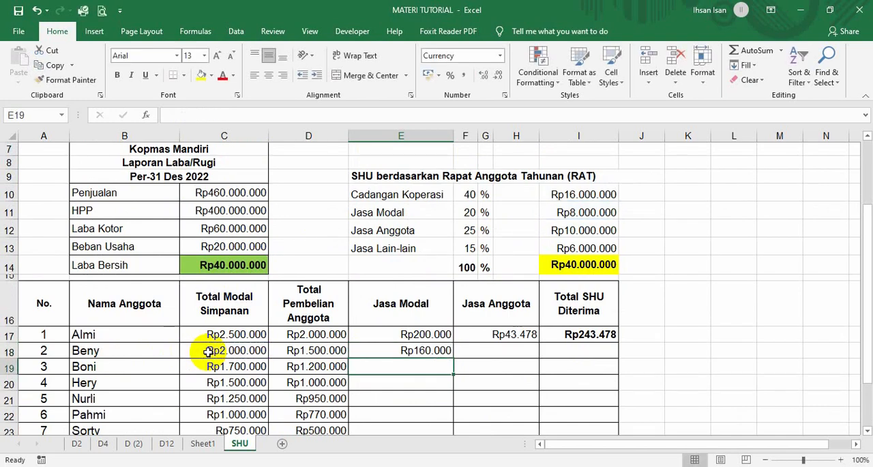
Calculate the second member's Jasa Anggota in F18 with the formula =I12/C10*D18.
left_click(474, 351)
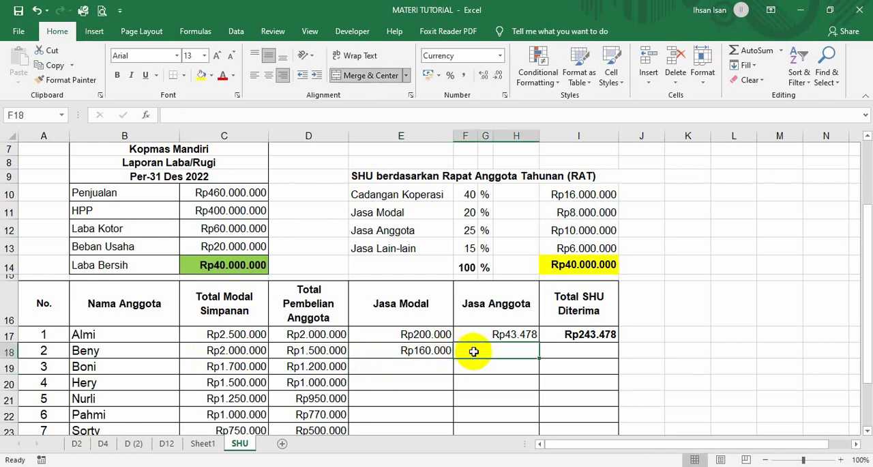
type("=")
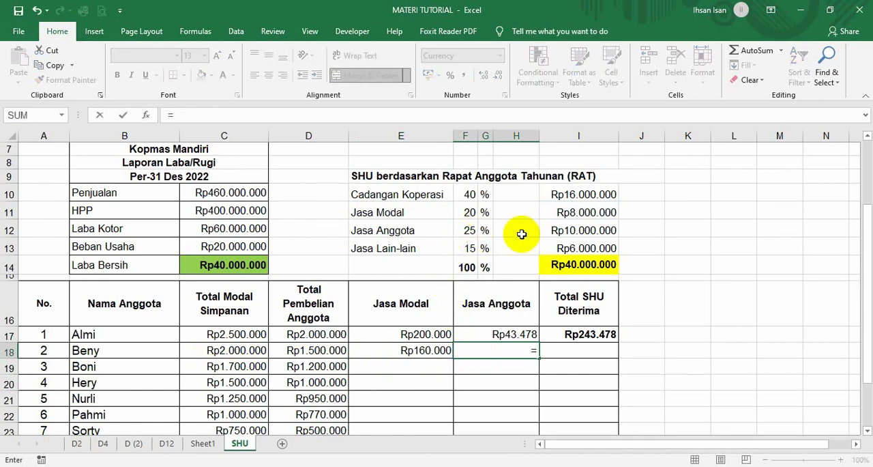
left_click(557, 232)
type("/")
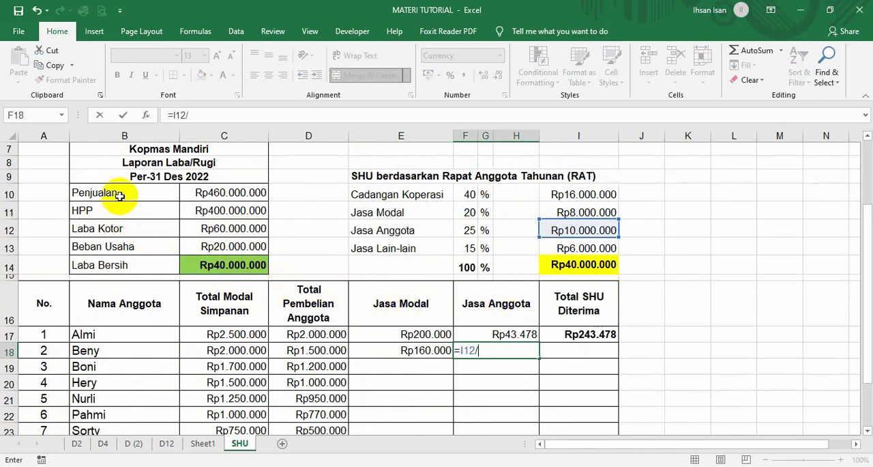
left_click(239, 194)
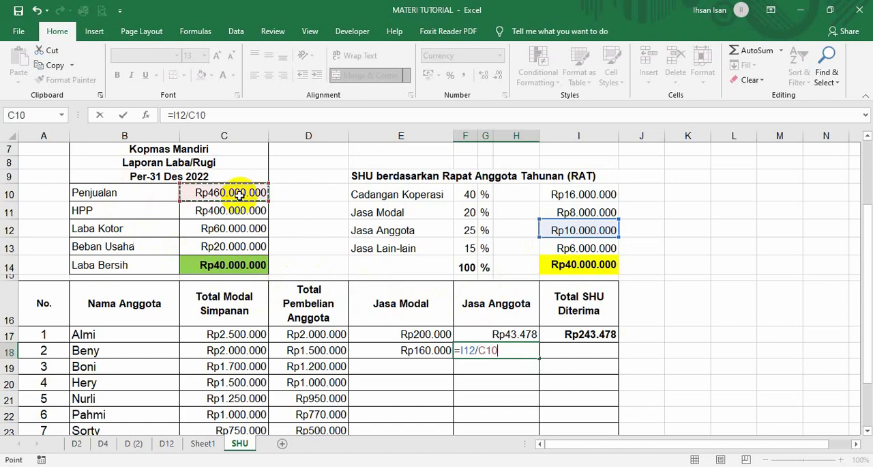
type("*")
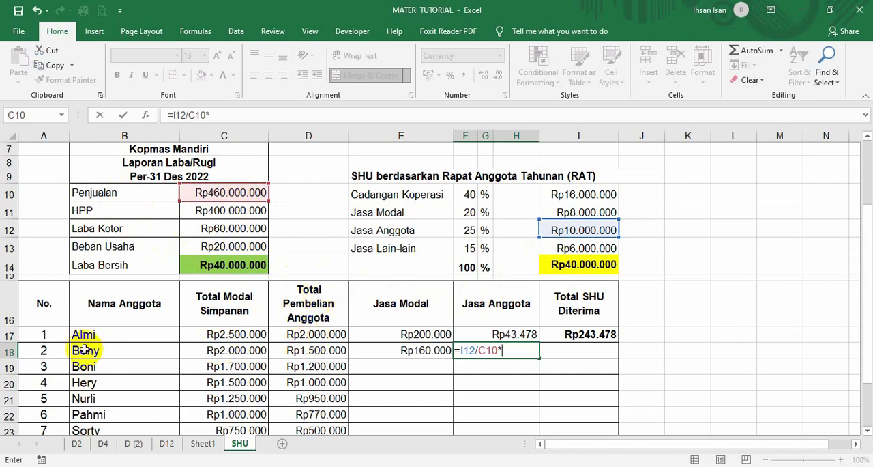
left_click(311, 352)
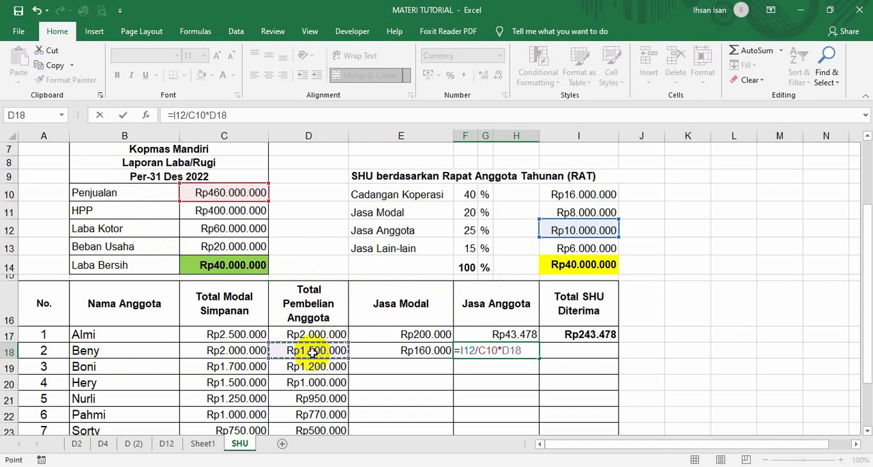
key("Return")
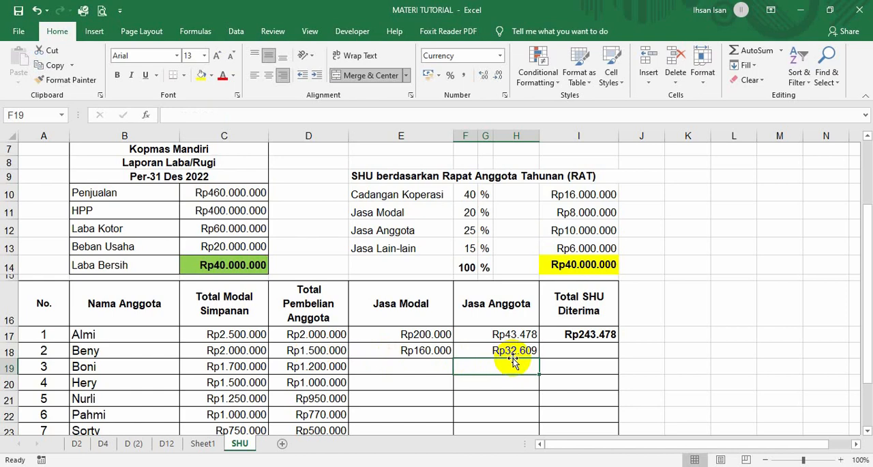
Copy the Total SHU Diterima formula from I17 to the second member, and on down to the seventh member in I23.
left_click(561, 336)
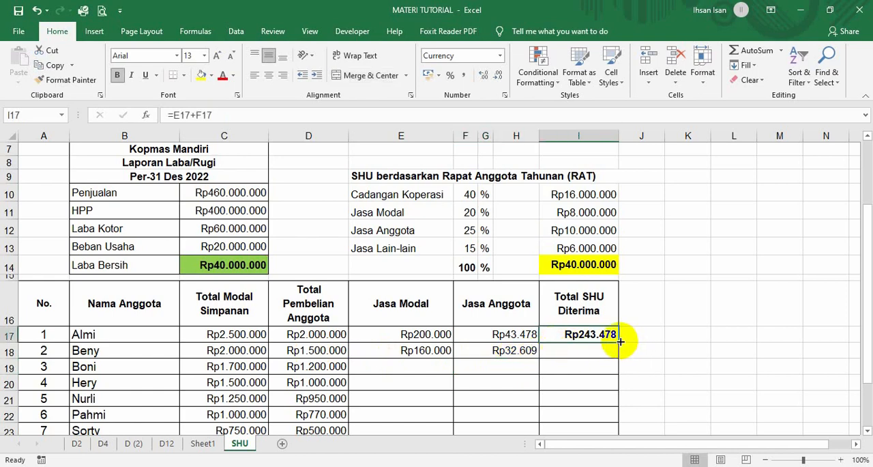
left_click_drag(619, 341, 621, 356)
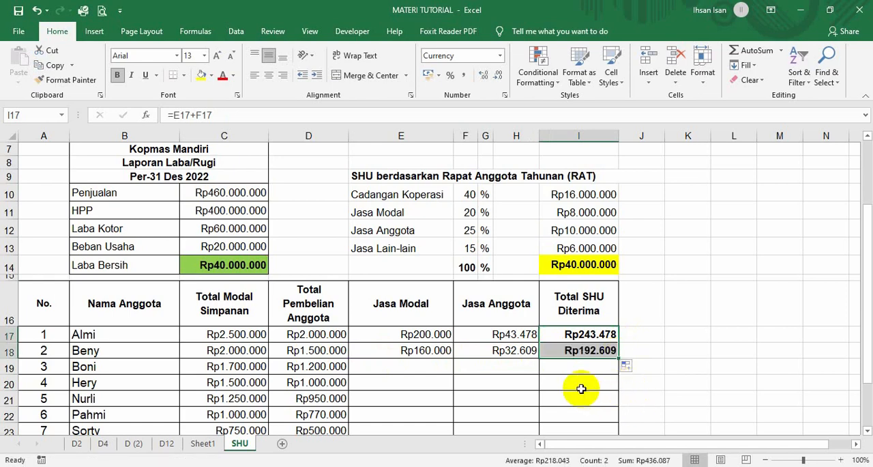
left_click(653, 366)
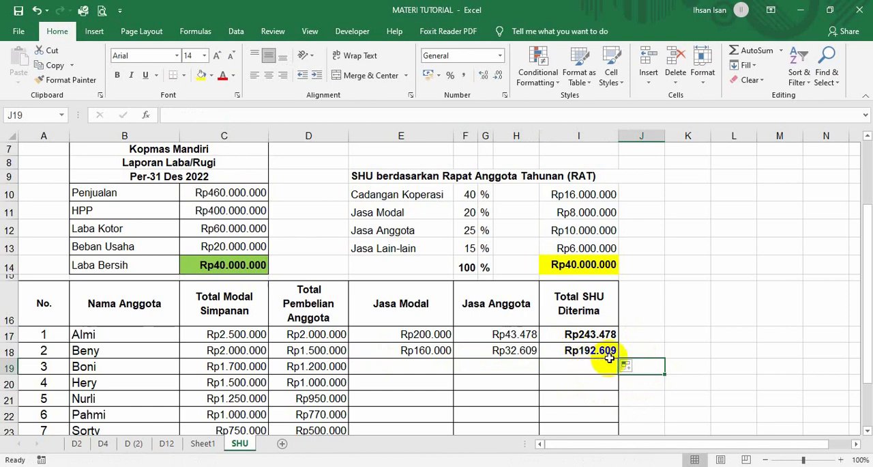
left_click(609, 351)
scroll(614, 356, "down", 1)
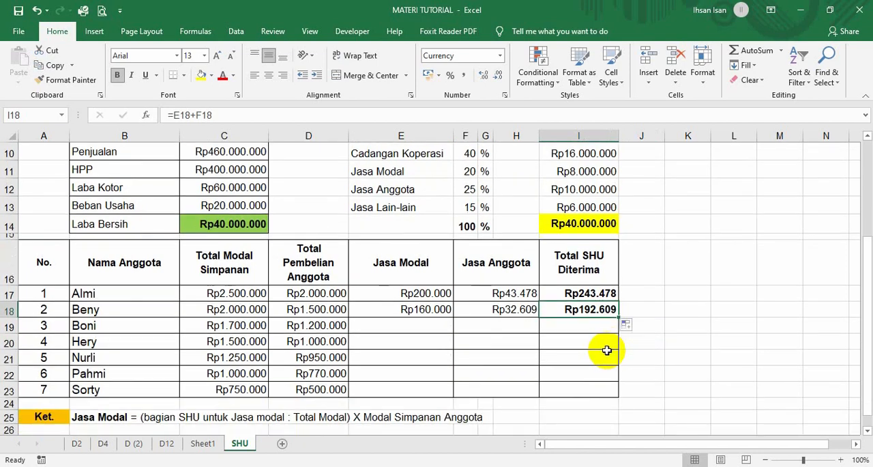
left_click_drag(618, 317, 597, 396)
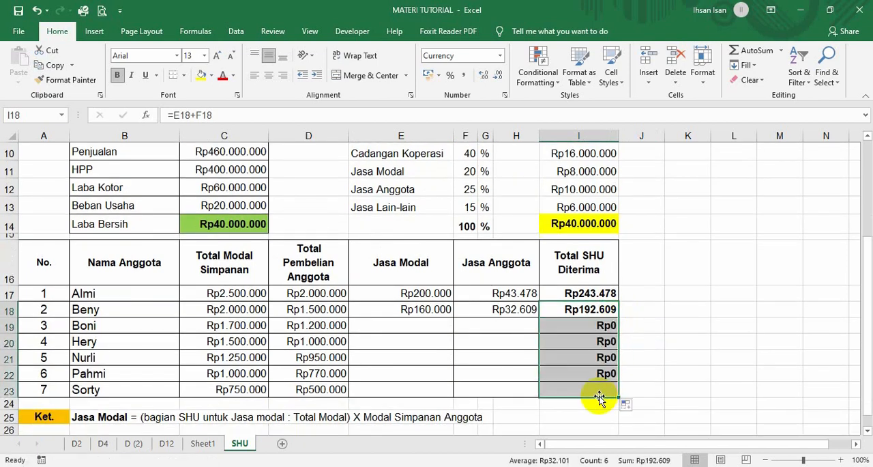
Calculate the third member's Jasa Modal in E19 with the formula =I11/C5*C19.
left_click(431, 328)
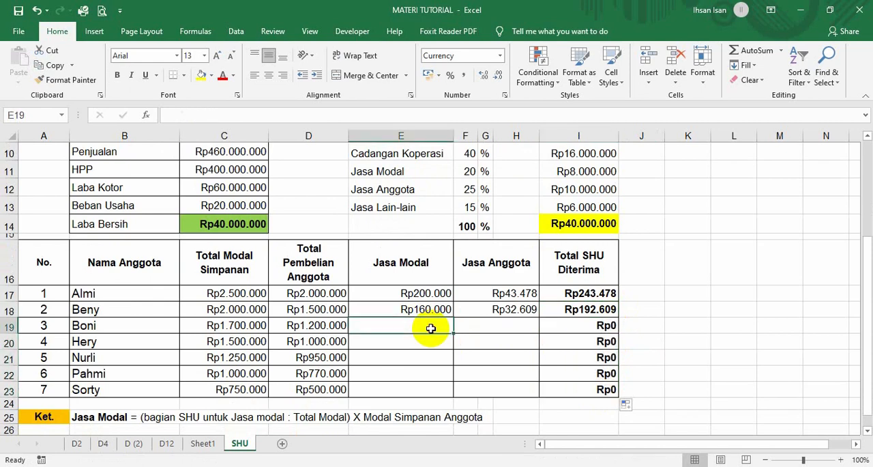
scroll(426, 329, "down", 1)
scroll(430, 328, "up", 1)
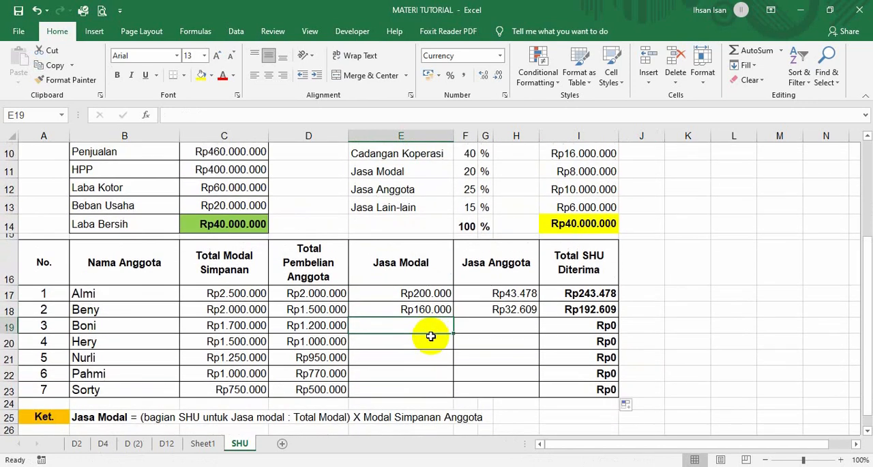
type("=")
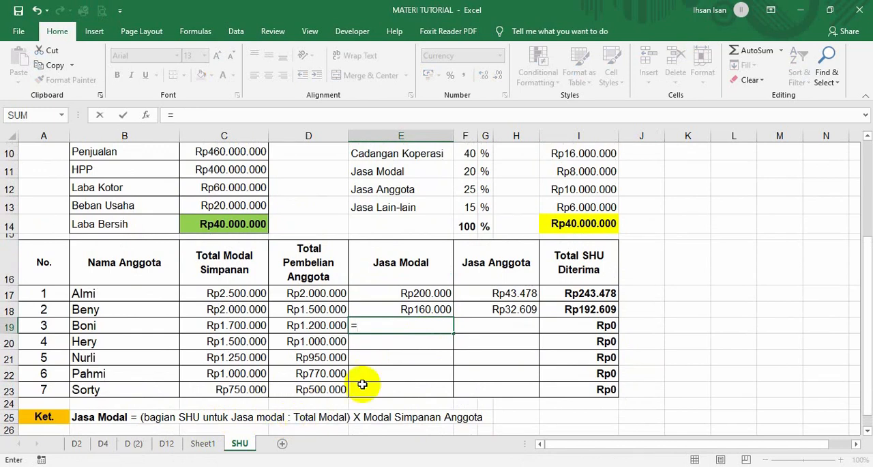
scroll(380, 375, "up", 1)
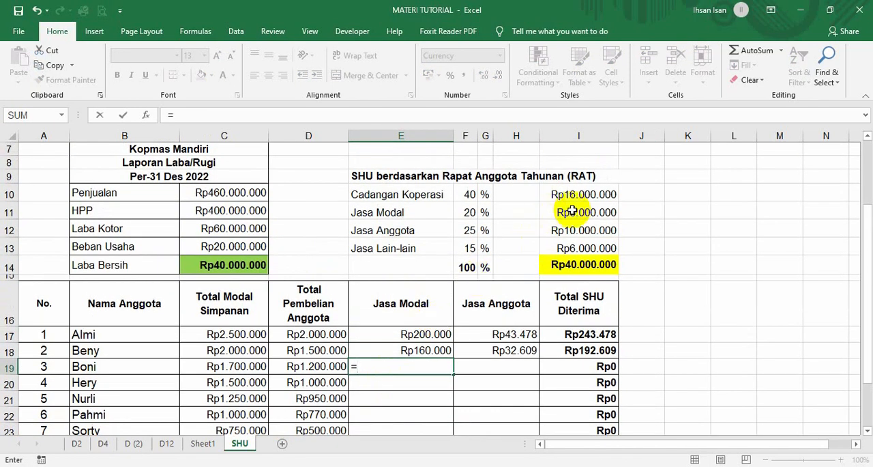
left_click(553, 211)
type("/")
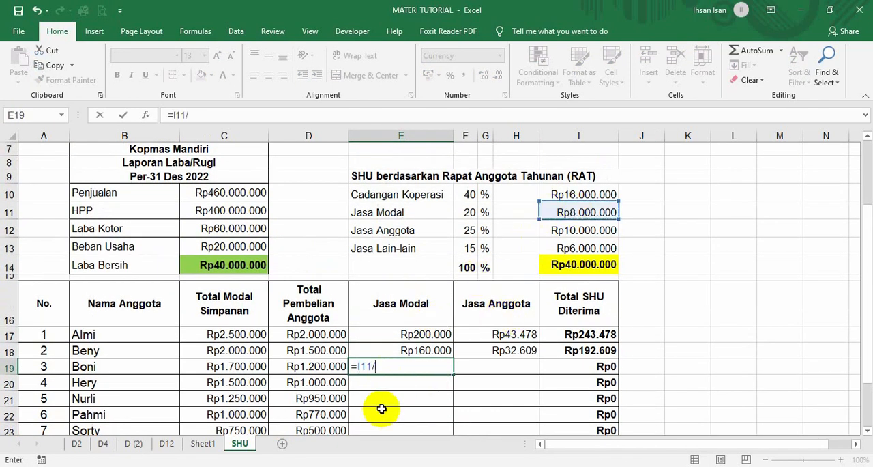
scroll(229, 232, "up", 2)
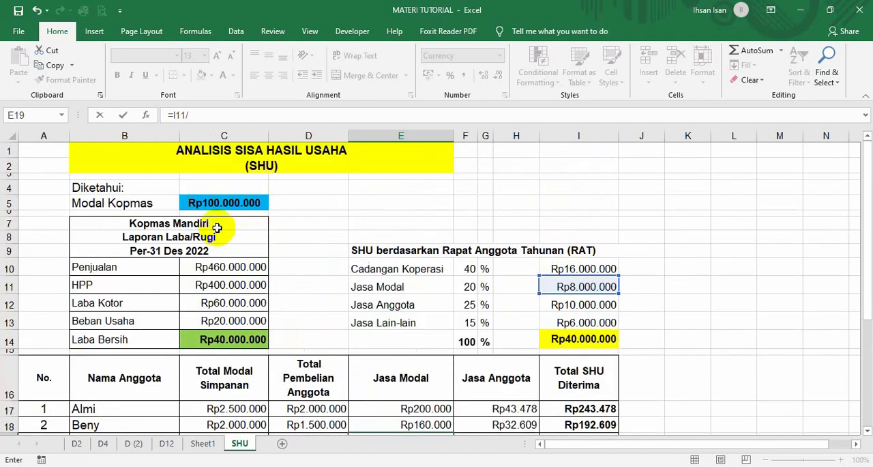
left_click(214, 204)
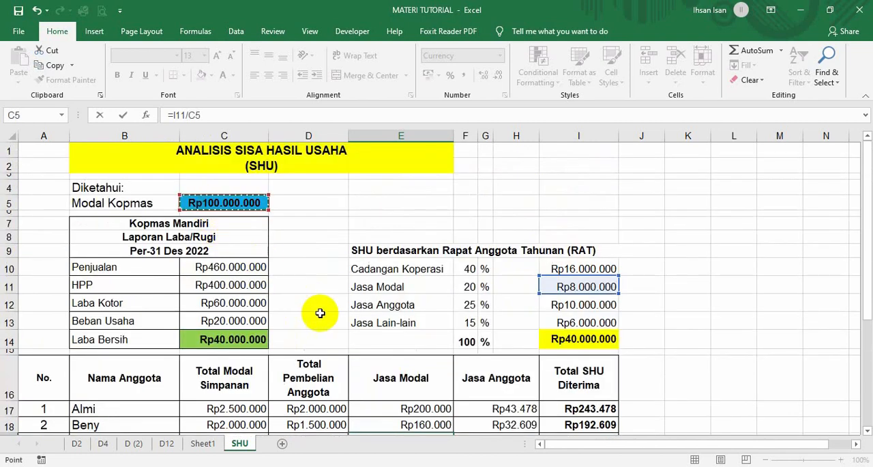
scroll(318, 312, "down", 2)
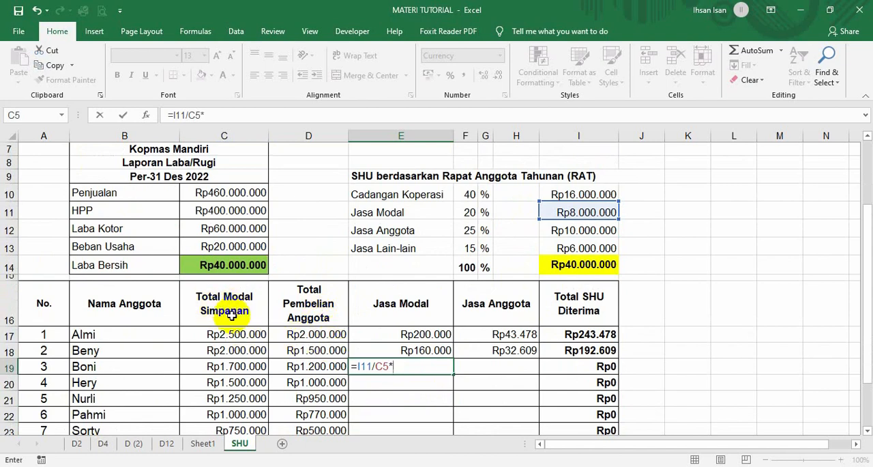
left_click(227, 367)
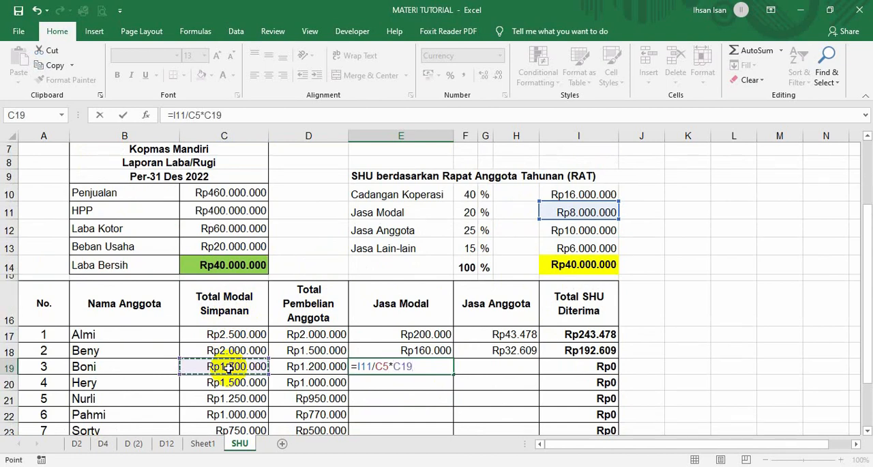
key("Return")
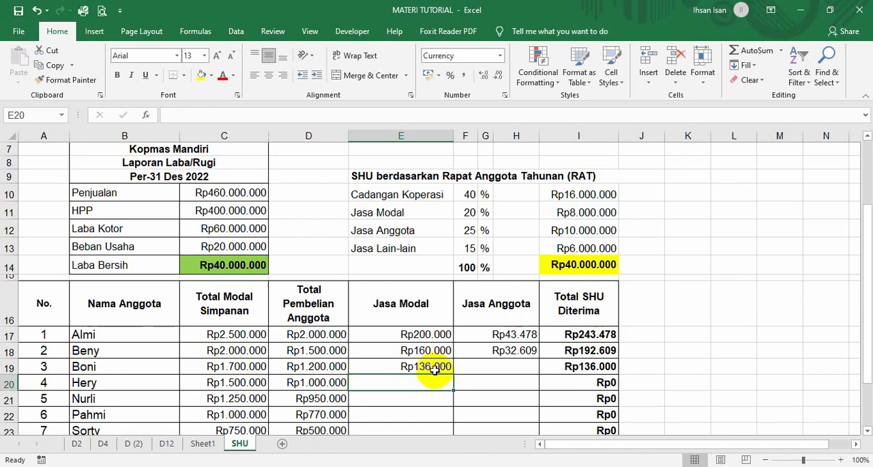
Calculate the third member's Jasa Anggota in F19 with the formula =I12/C10*D19.
left_click(482, 369)
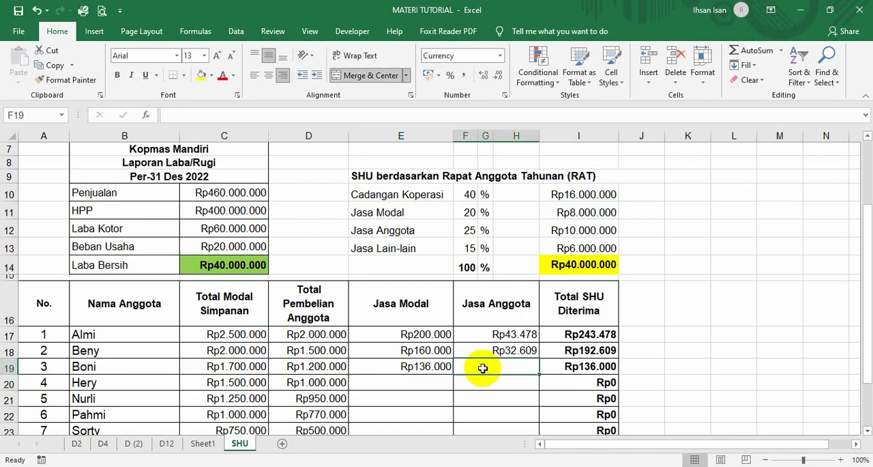
type("=")
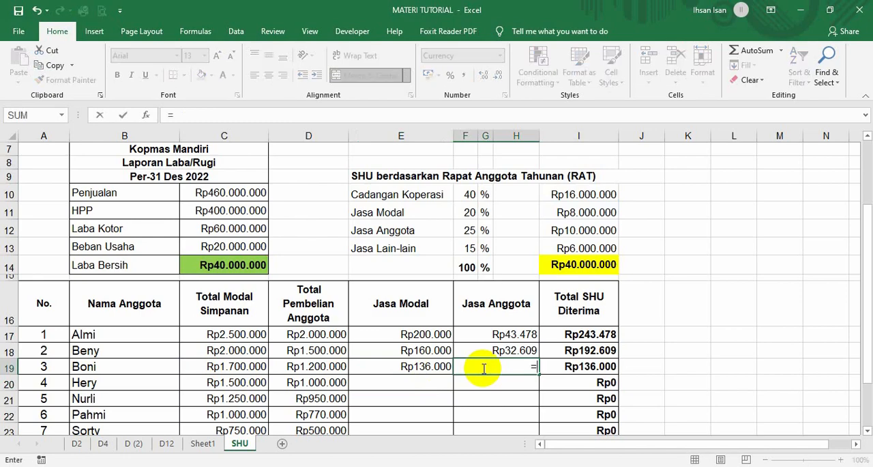
scroll(483, 369, "down", 2)
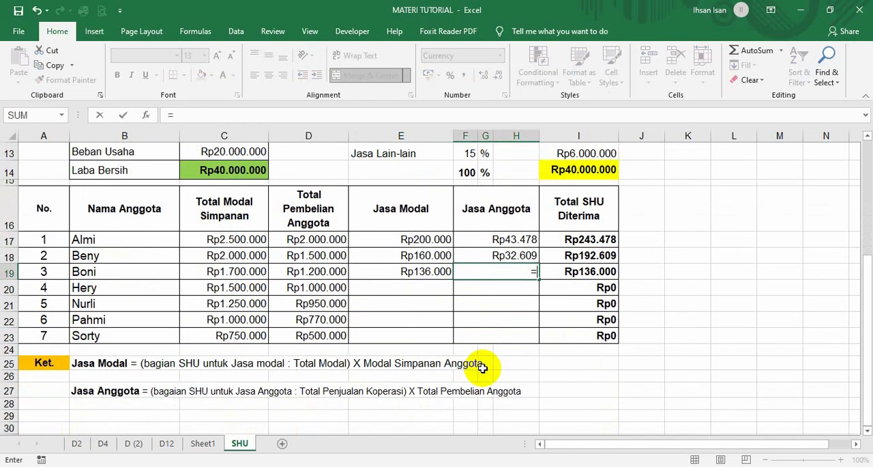
scroll(482, 368, "up", 2)
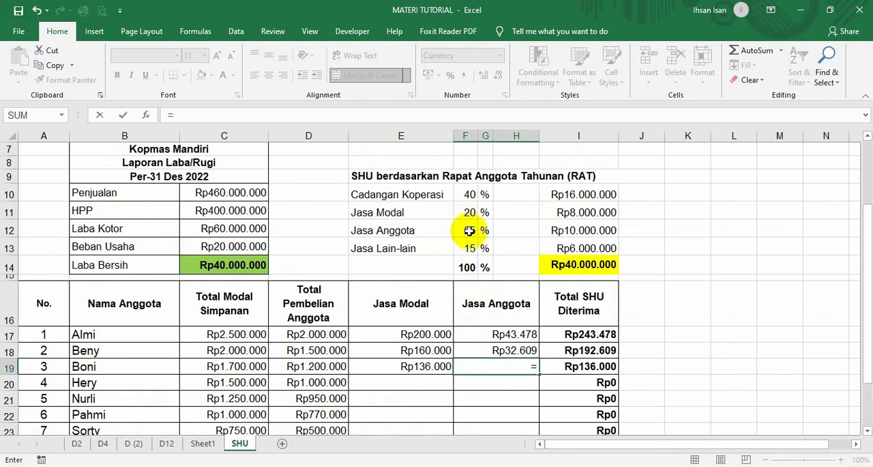
left_click(564, 229)
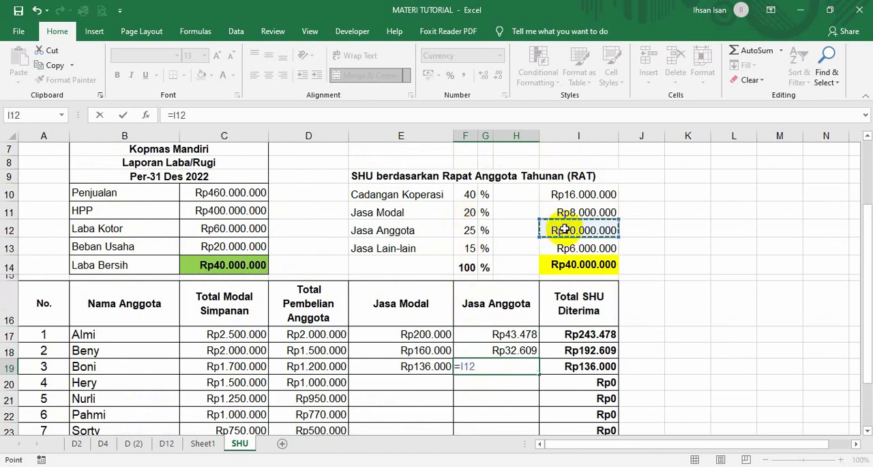
type("/")
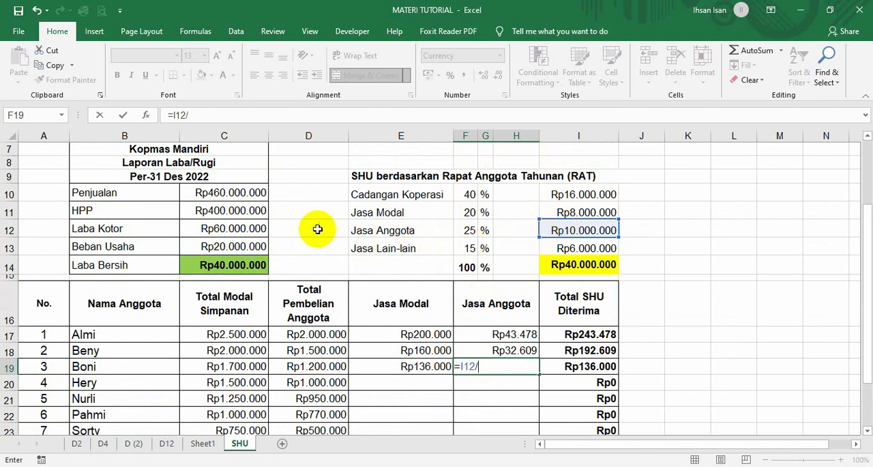
left_click(221, 196)
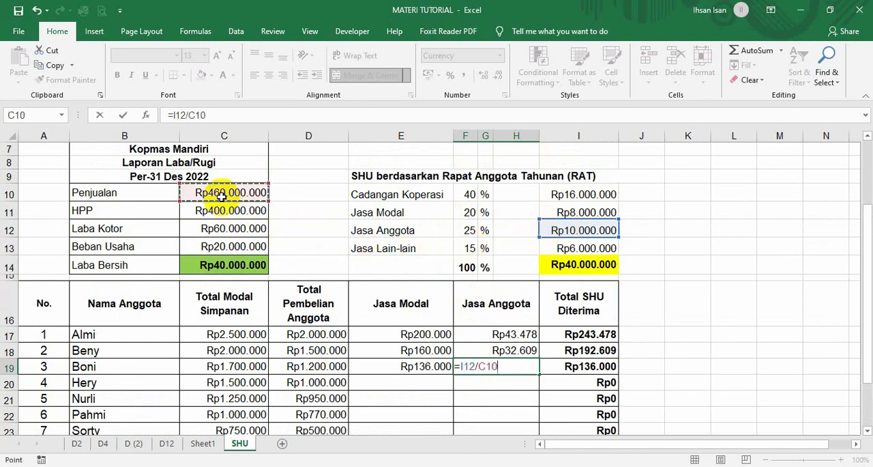
type("*")
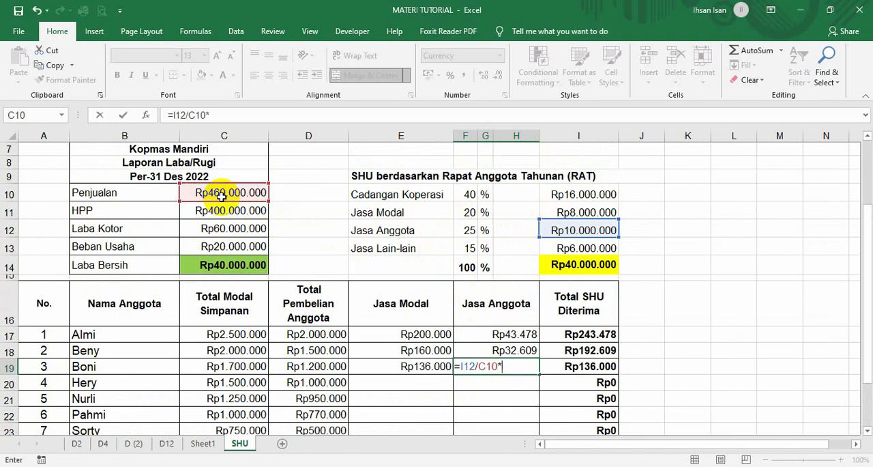
left_click(310, 366)
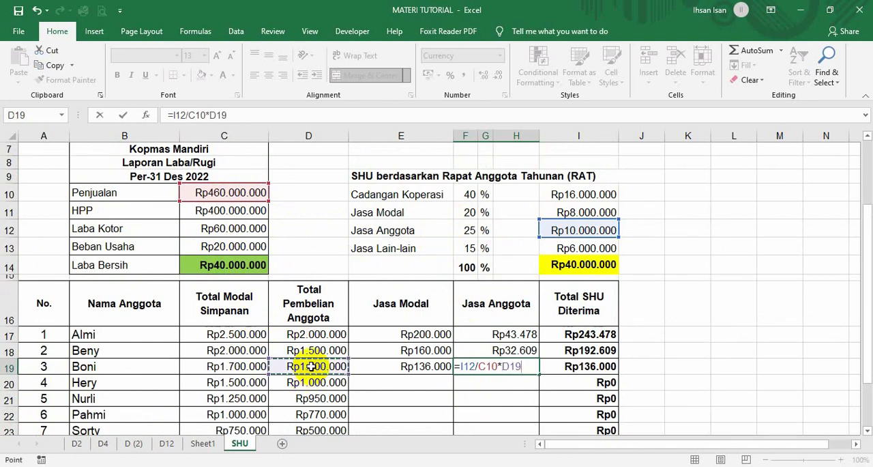
key("Return")
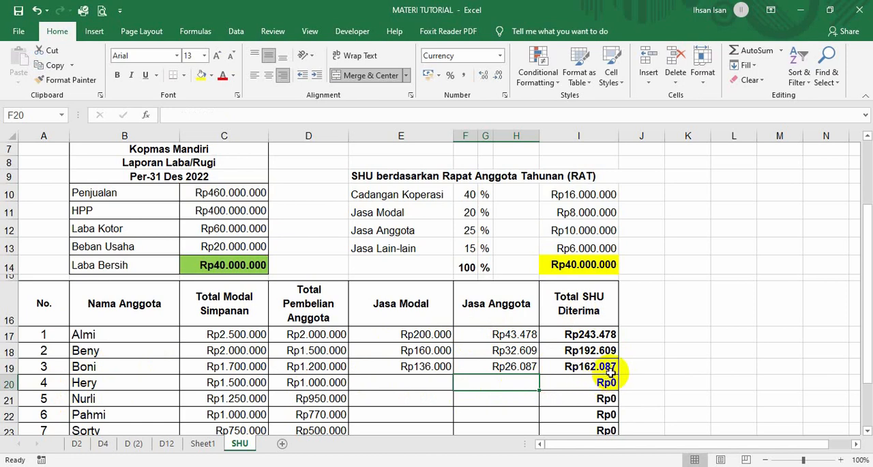
Make the Jasa Modal allocation and total capital references absolute in E19, so the formula reads =$I$11/$C$5*C19.
scroll(609, 373, "down", 1)
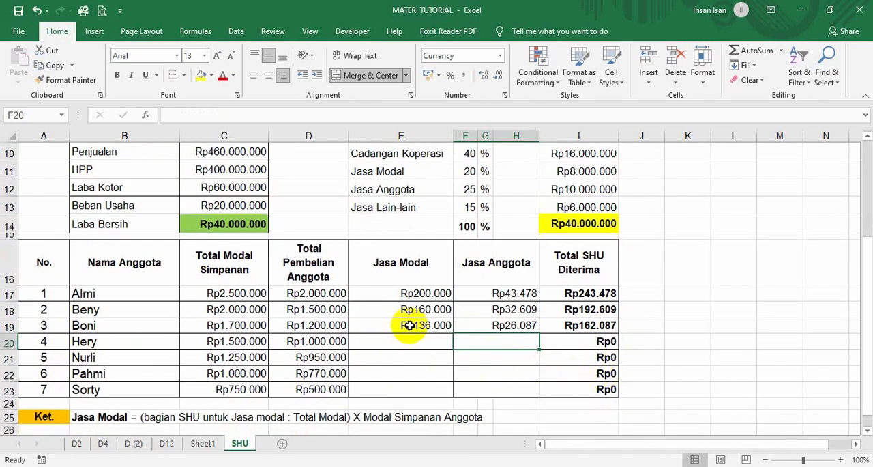
left_click(408, 325)
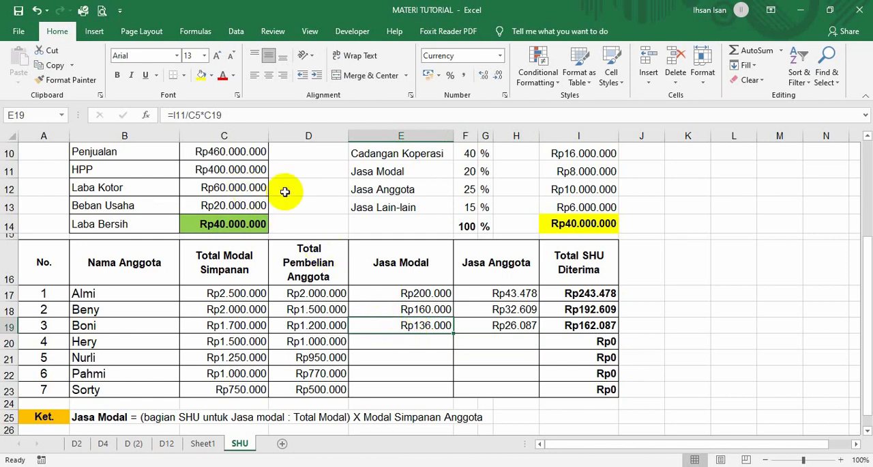
double_click(196, 115)
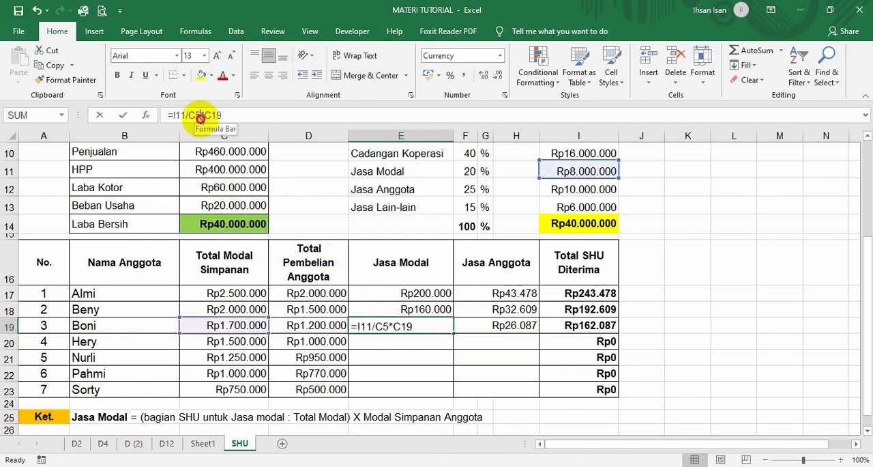
key("F4")
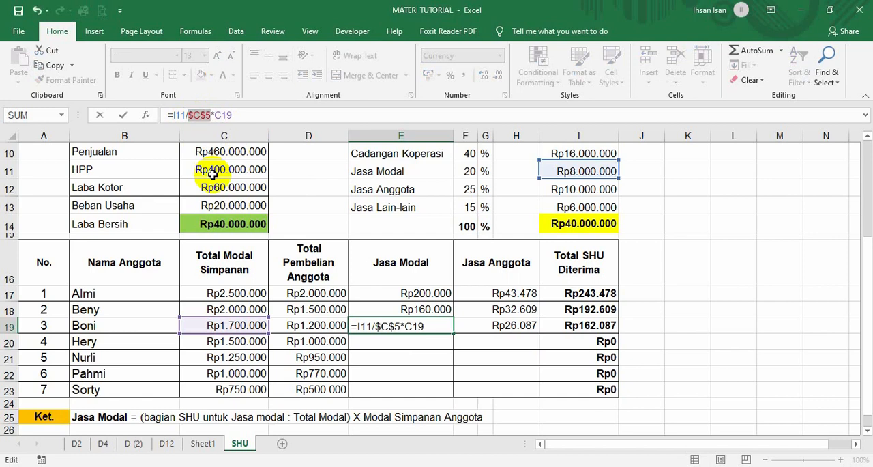
key("Return")
left_click(447, 325)
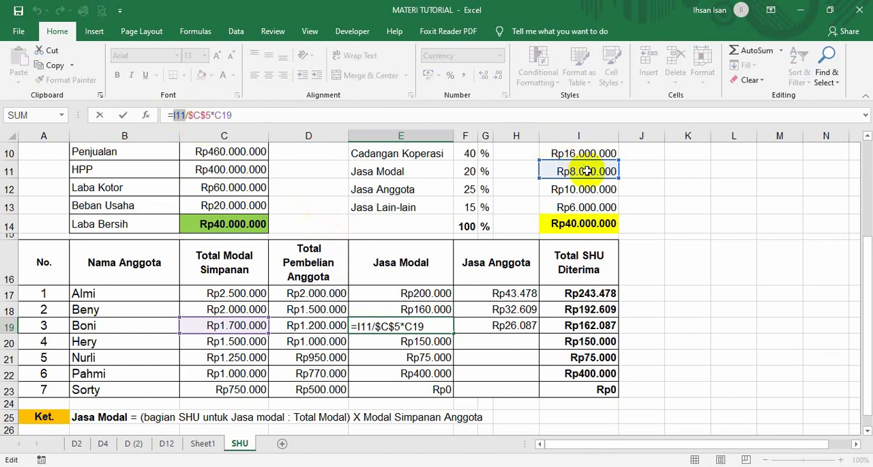
key("F4")
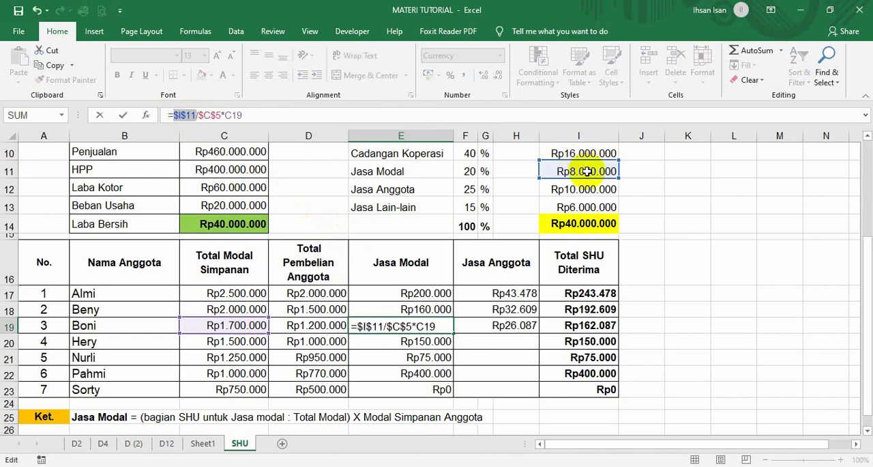
key("Return")
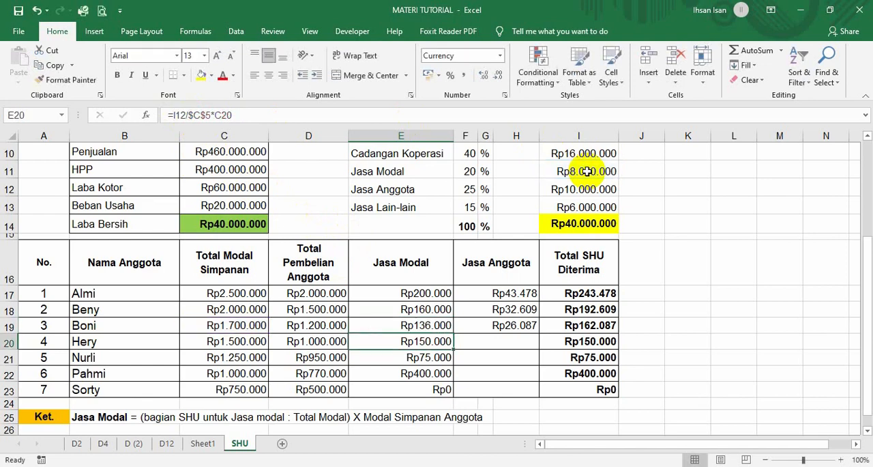
Copy the third member's Jasa Modal formula from E19 down to the seventh member in E23.
left_click(423, 325)
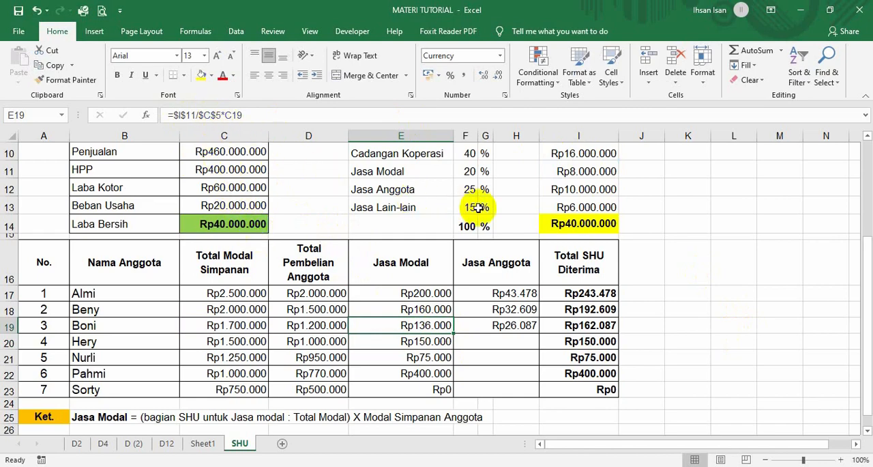
scroll(479, 207, "up", 1)
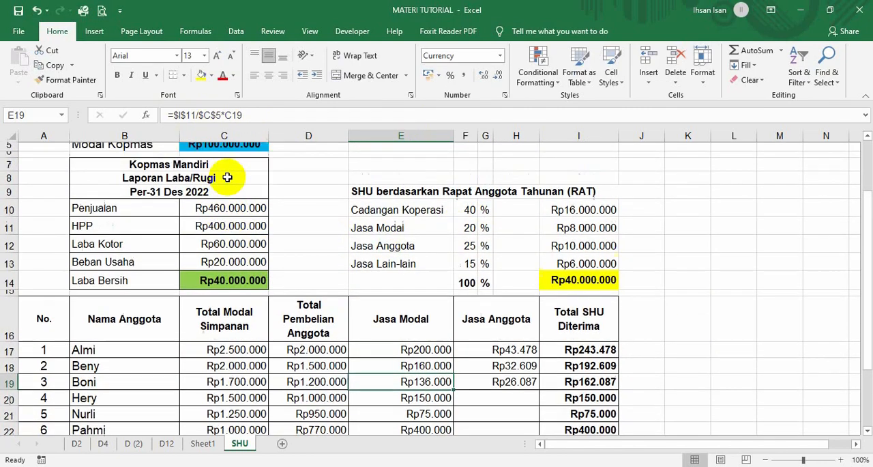
scroll(222, 181, "up", 2)
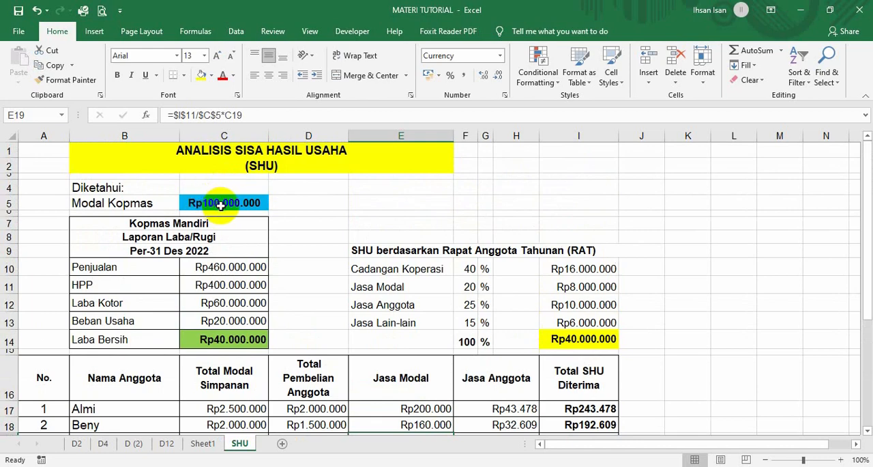
scroll(232, 201, "down", 2)
scroll(387, 313, "down", 2)
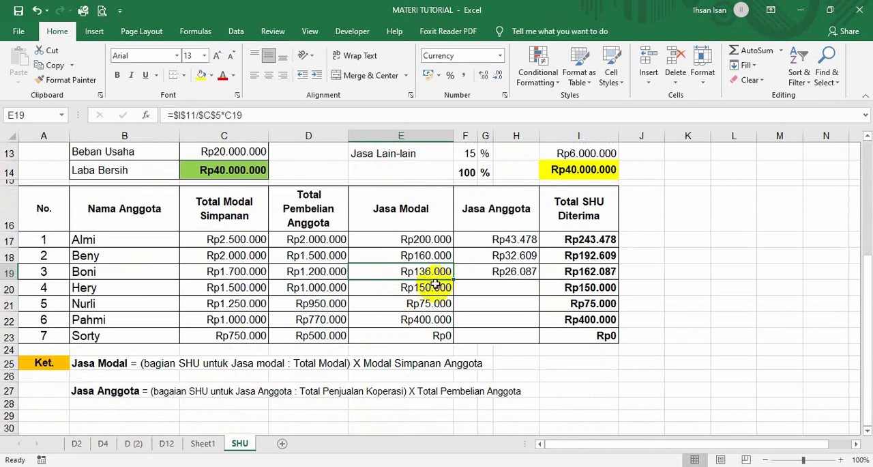
left_click(435, 283)
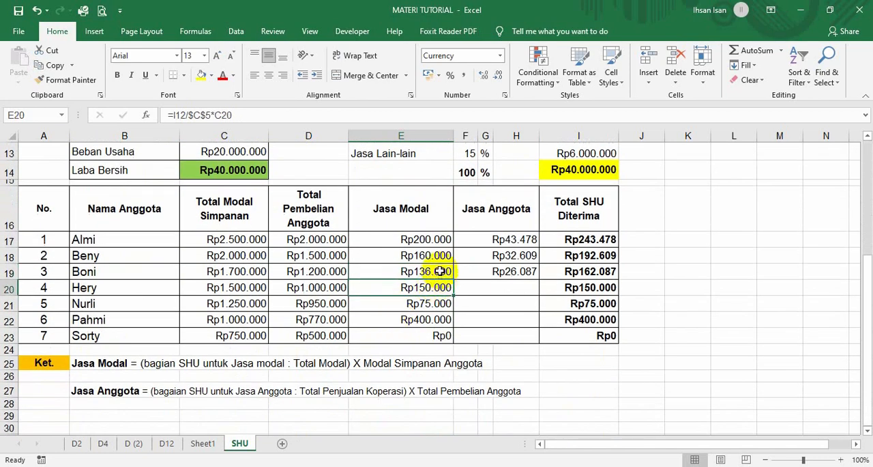
left_click(443, 273)
left_click_drag(454, 281, 446, 345)
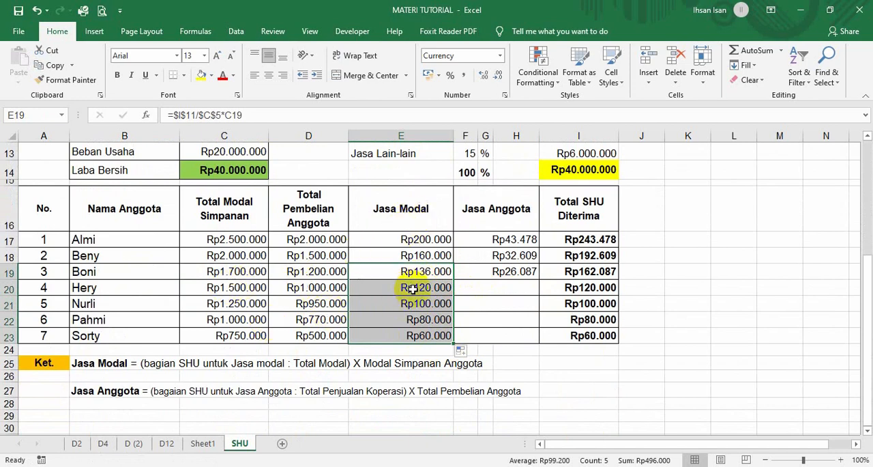
Make the Jasa Anggota allocation and total sales references absolute in F19, so the formula reads =$I$12/$C$10*D19.
left_click(486, 286)
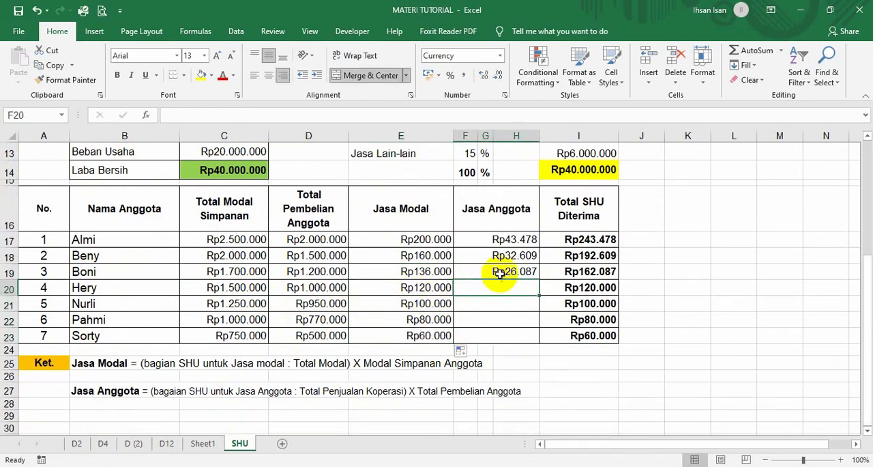
left_click(500, 273)
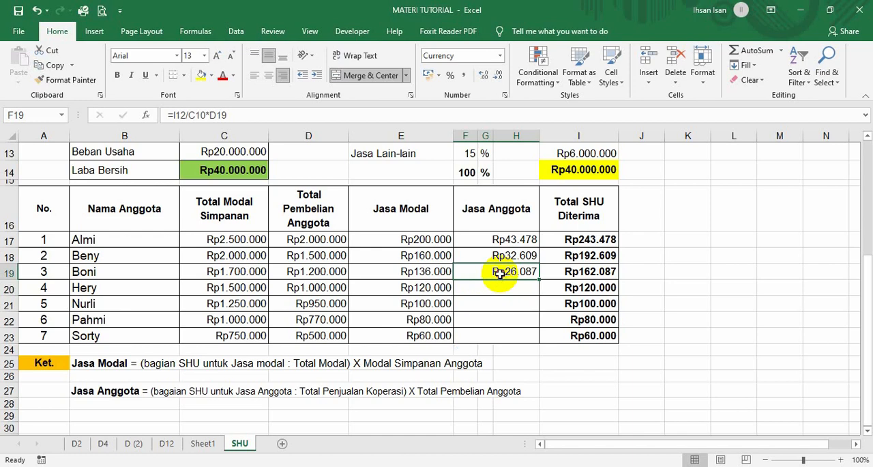
scroll(500, 273, "up", 1)
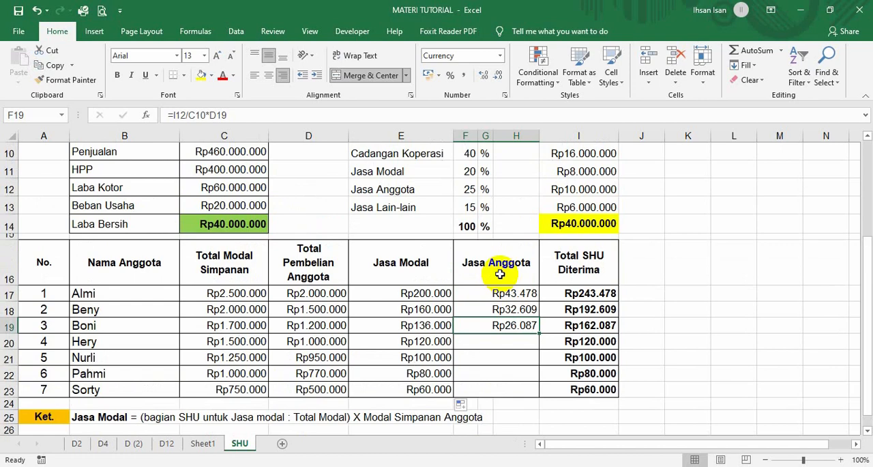
left_click(183, 115)
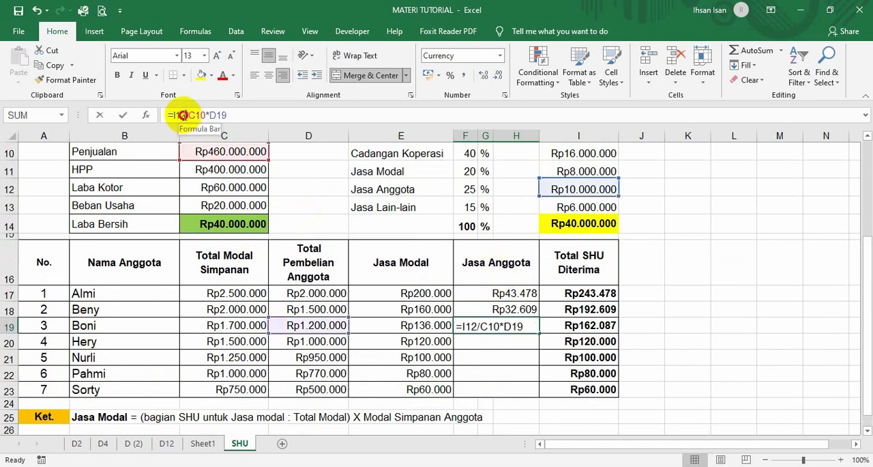
left_click_drag(183, 115, 174, 115)
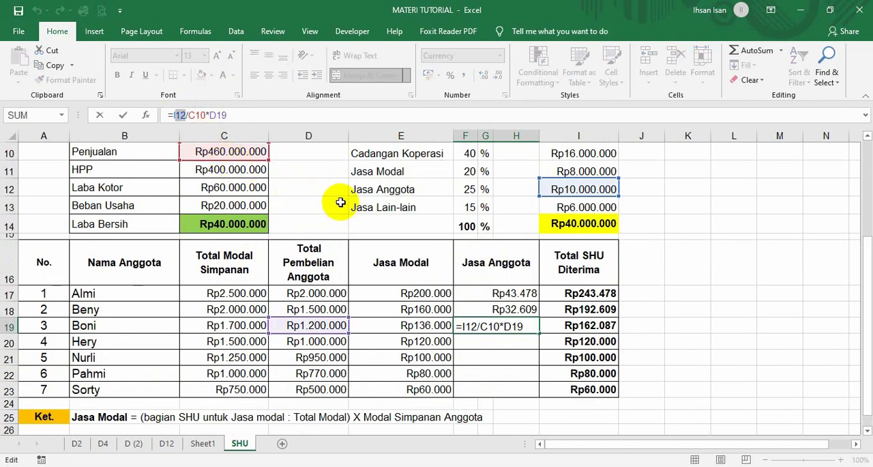
key("F4")
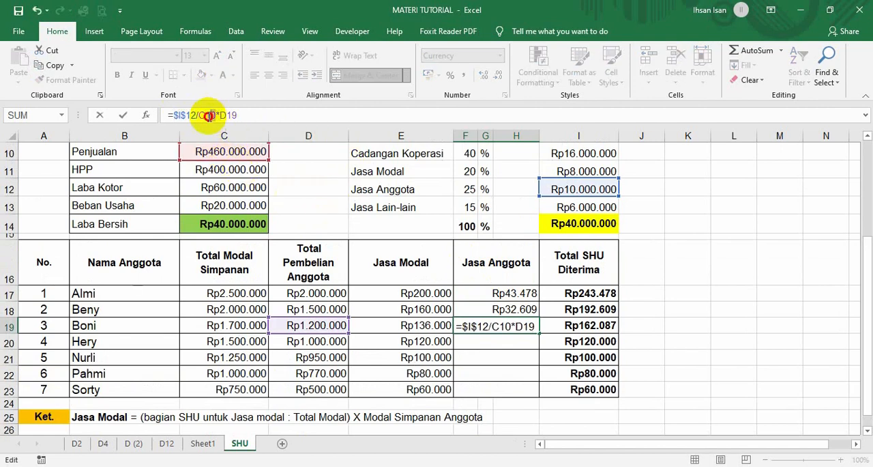
left_click_drag(217, 115, 199, 116)
key("F4")
key("Return")
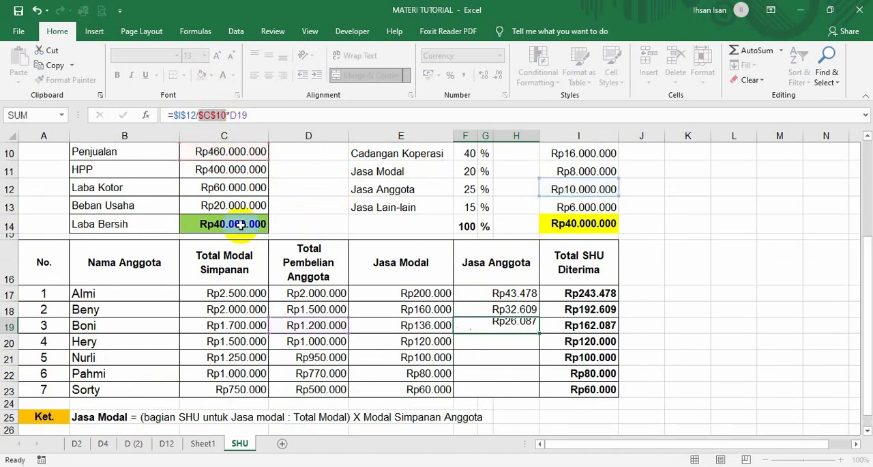
Copy the third member's Jasa Anggota formula from F19 down to the seventh member in F23.
left_click(518, 326)
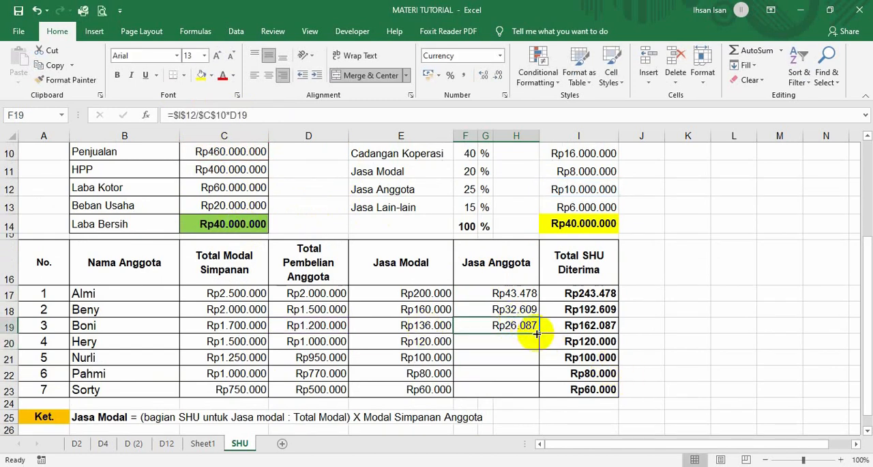
left_click_drag(538, 337, 530, 390)
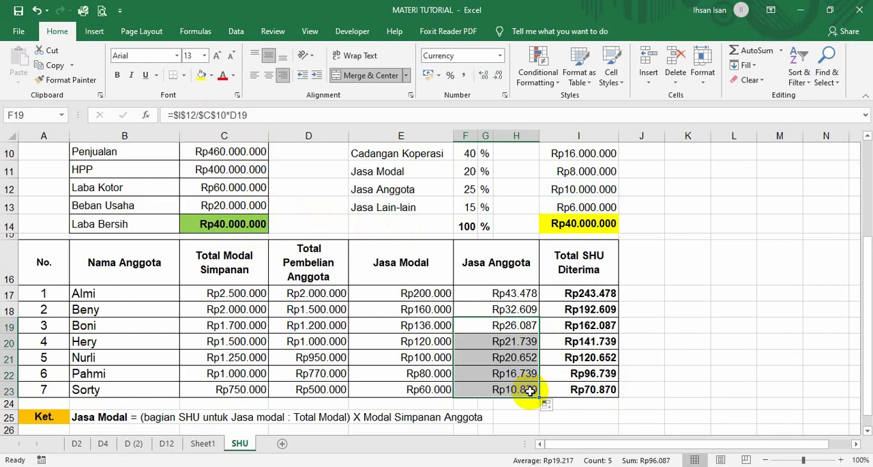
left_click(672, 370)
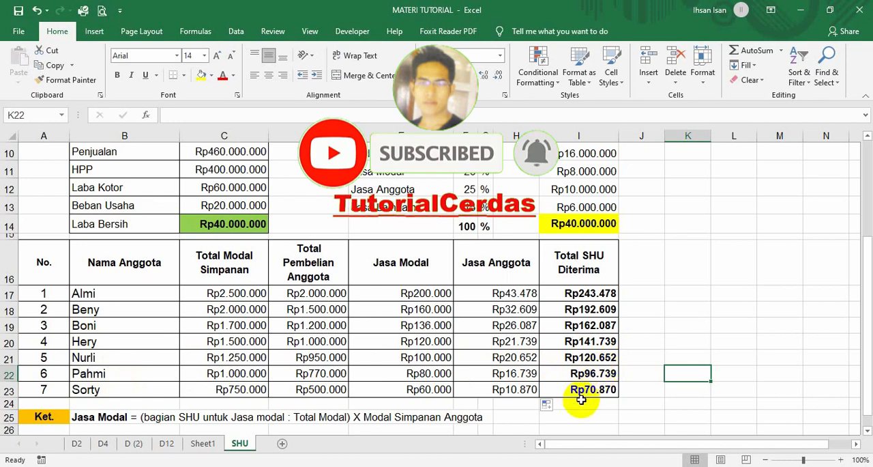
scroll(572, 408, "up", 2)
scroll(572, 408, "up", 1)
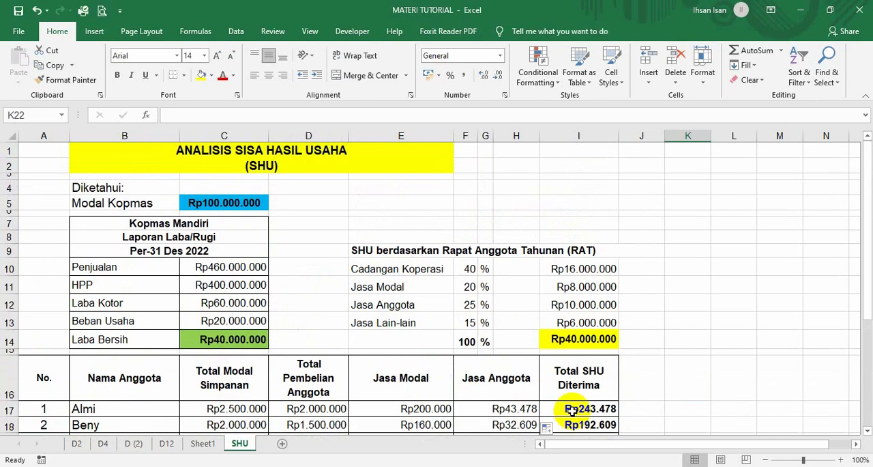
scroll(528, 382, "down", 2)
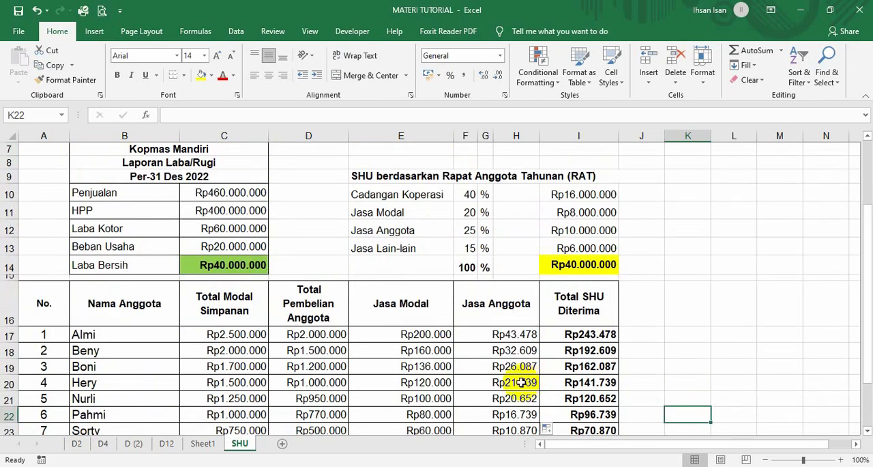
scroll(525, 382, "down", 2)
scroll(503, 382, "up", 2)
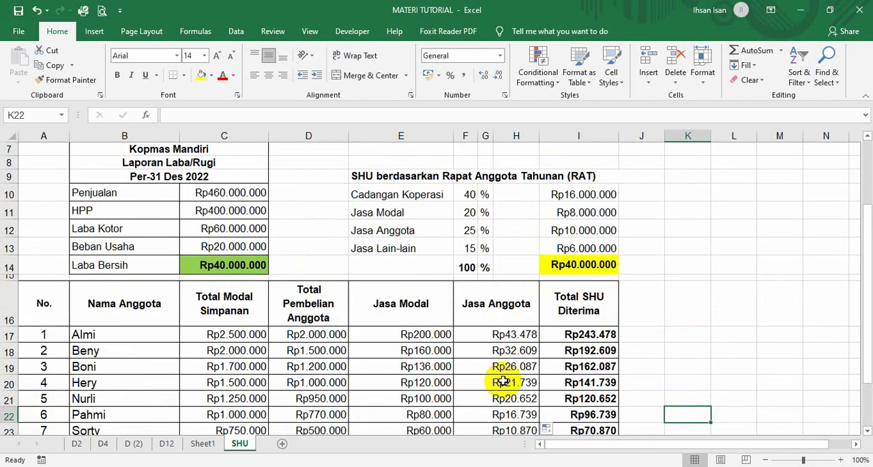